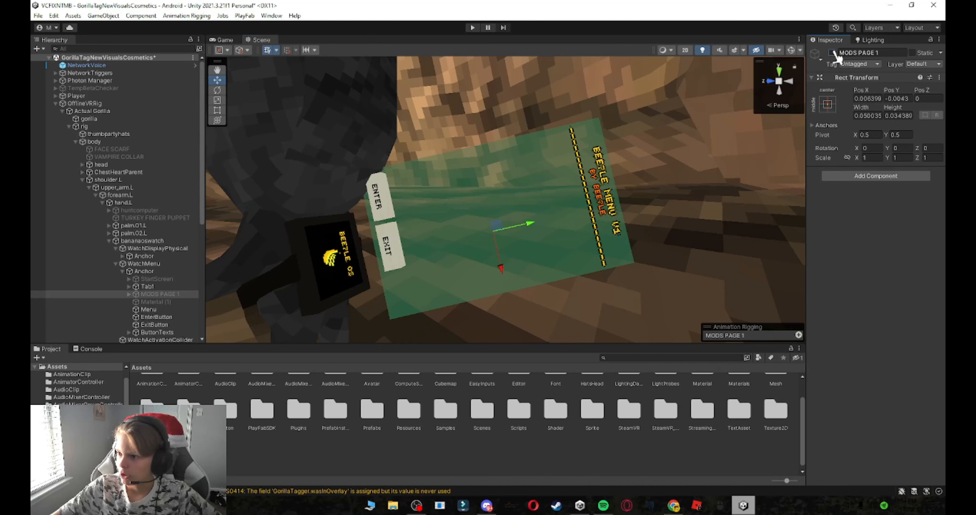
Step: Temporarily enable the StartScreen object under the watch menu's Anchor to preview it, and disable it again
left_click(153, 286)
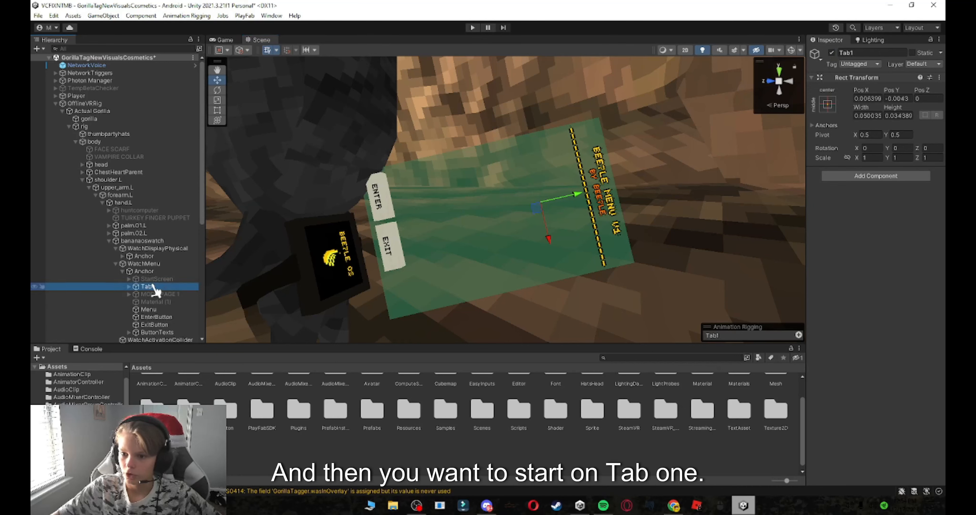
left_click(173, 280)
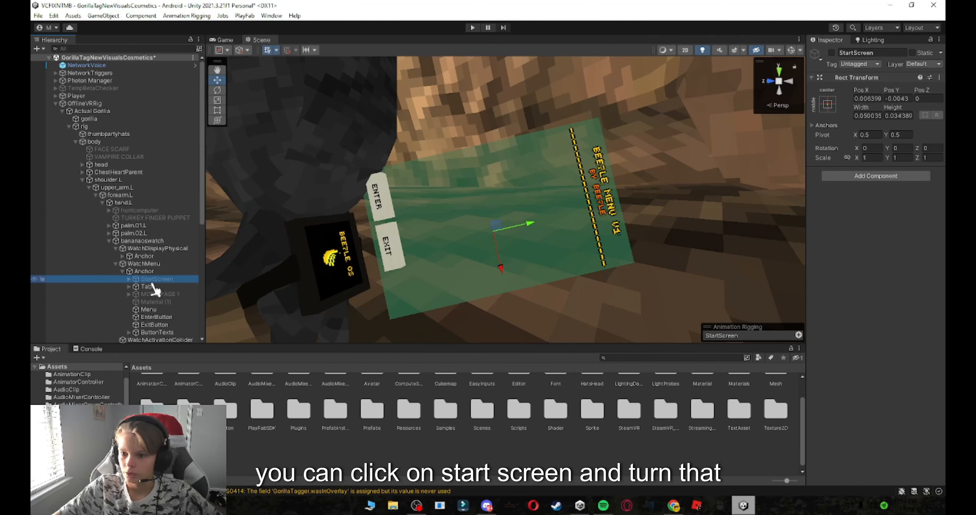
double_click(832, 53)
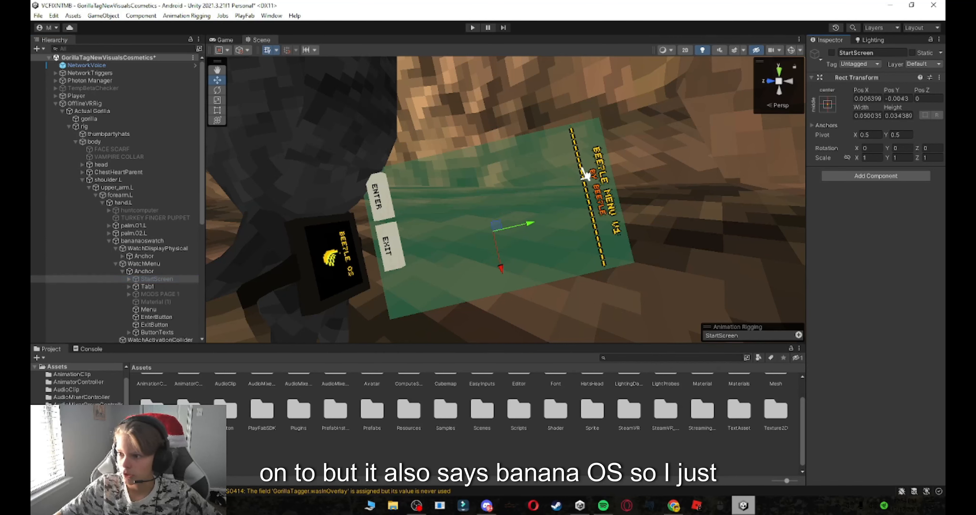
left_click(831, 53)
scroll(551, 207, "up", 2)
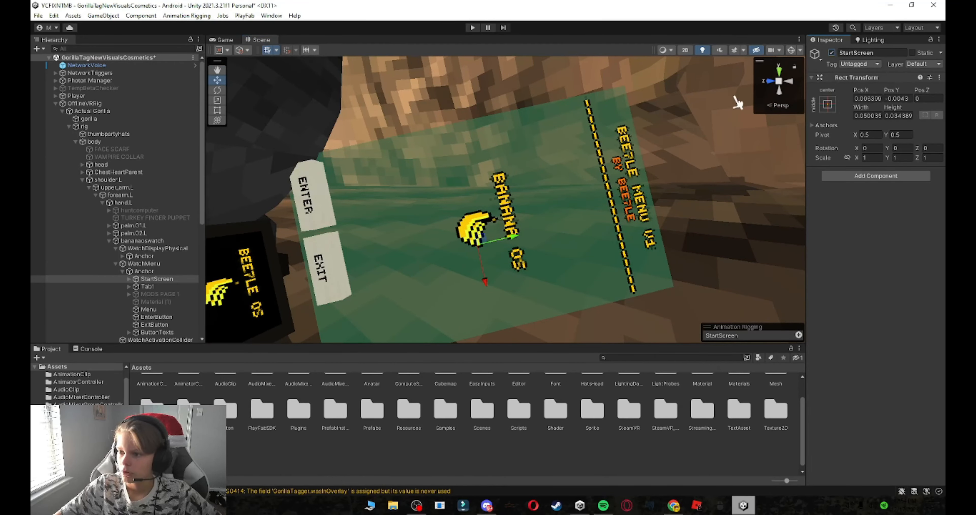
left_click(831, 53)
scroll(439, 237, "down", 3)
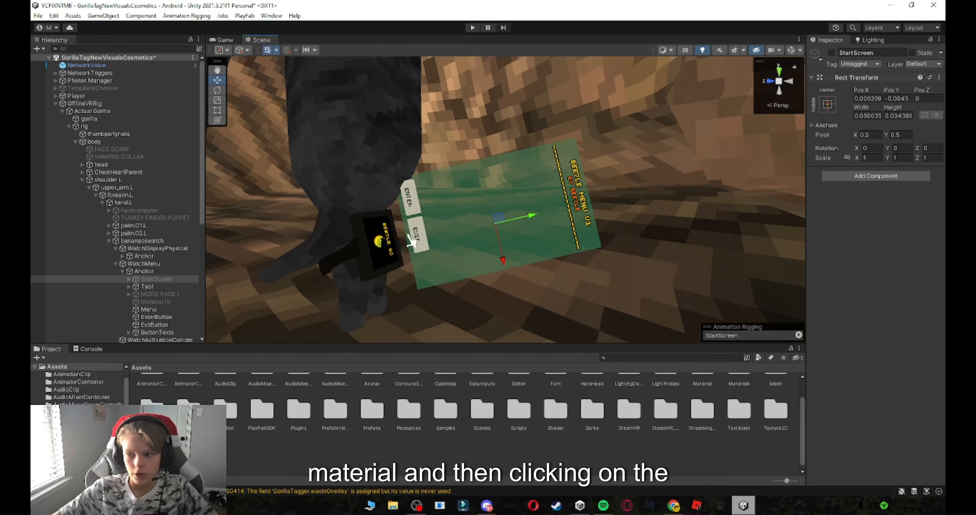
Step: Show the gizmos to select the banana logo's Material object on the watch display and inspect its image material, and hide them again
left_click(382, 245)
left_click(385, 244)
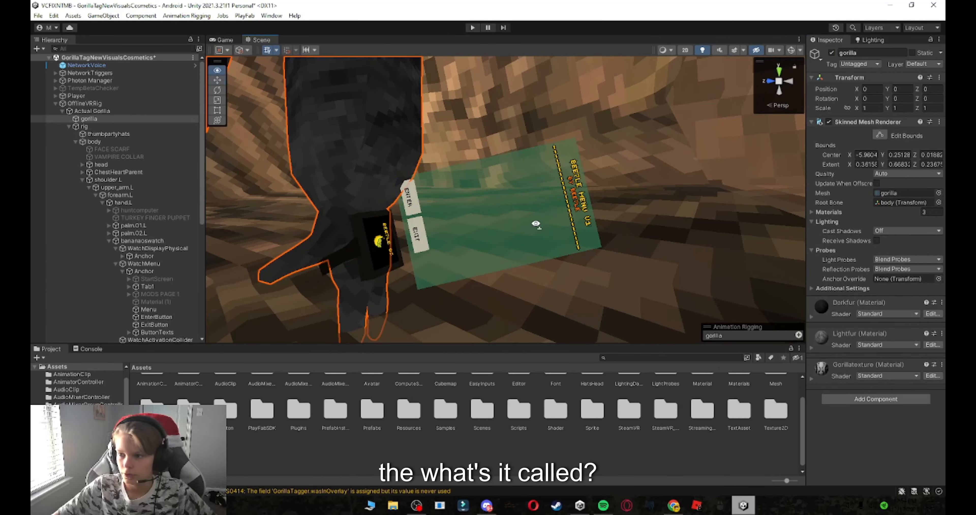
left_click(789, 51)
right_click_drag(610, 166, 466, 197)
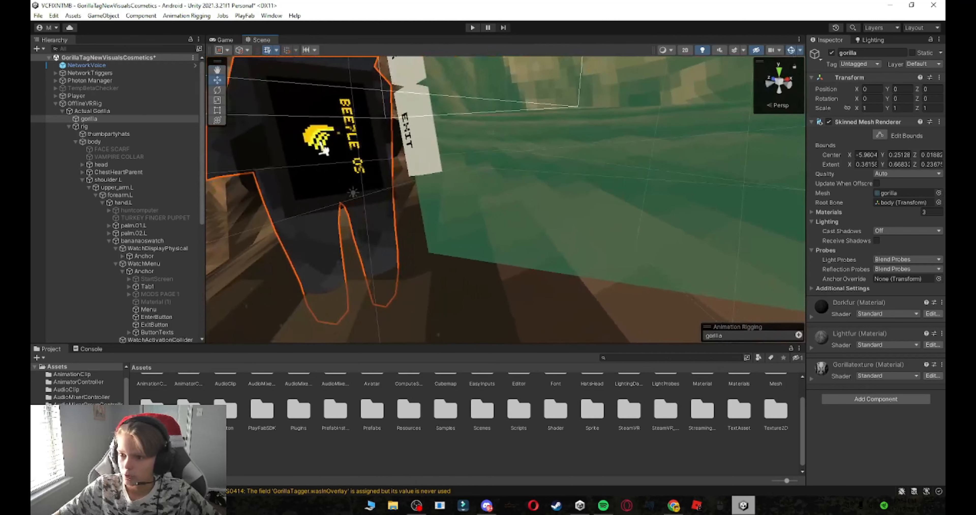
left_click(319, 142)
left_click(320, 145)
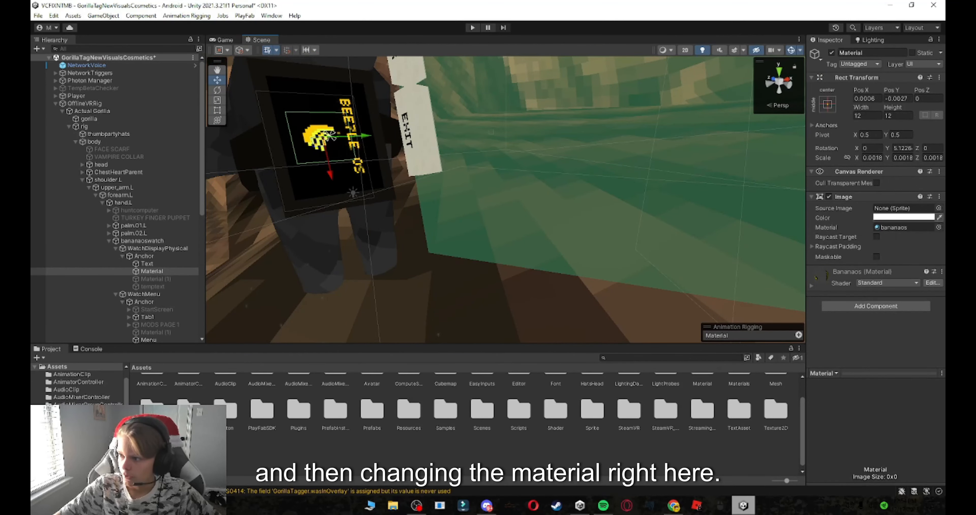
left_click(790, 52)
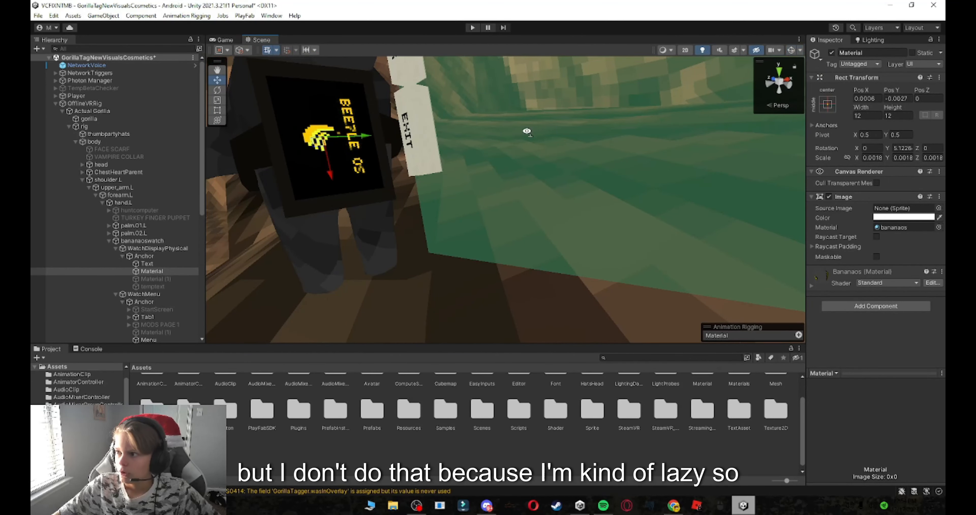
Step: Duplicate the EnterButton and place the copy on the green menu panel beside the dashed line below the title
right_click_drag(524, 131, 523, 130)
left_click(370, 132)
right_click_drag(370, 132, 408, 85)
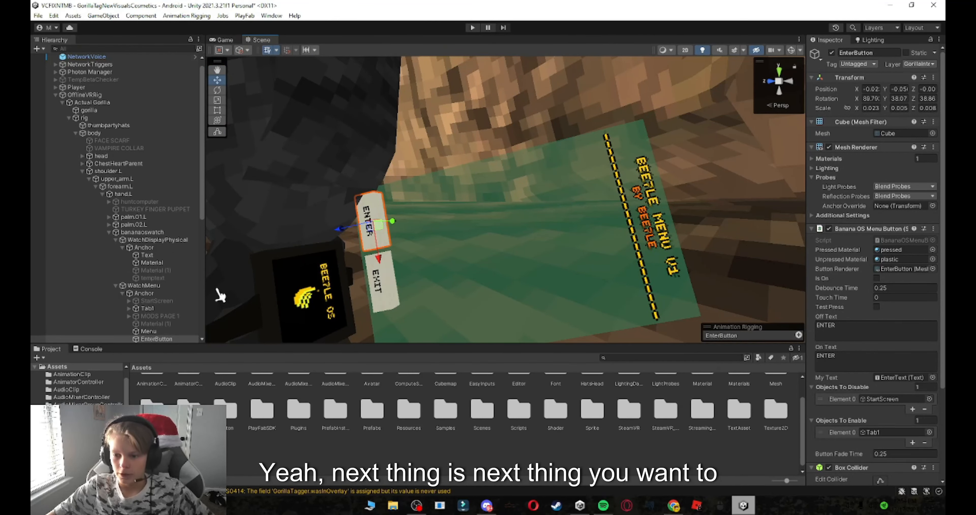
scroll(145, 290, "down", 3)
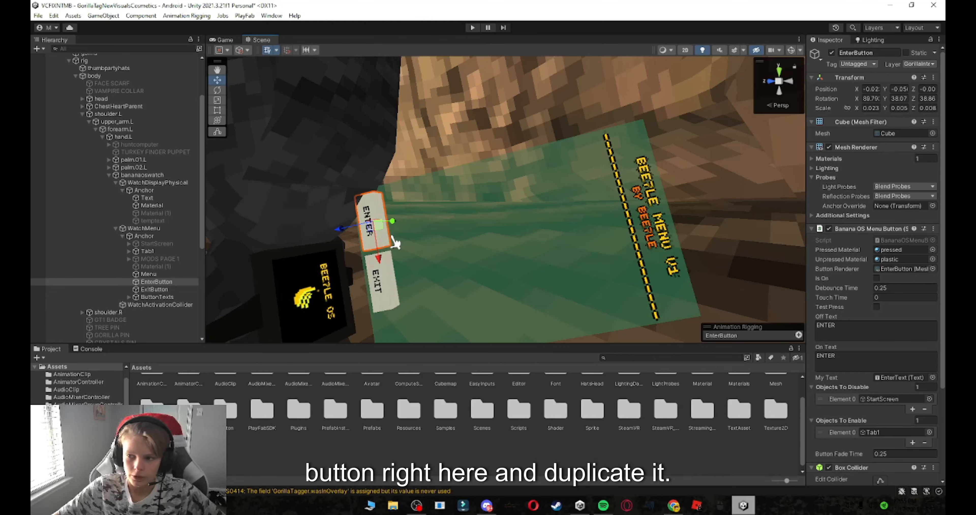
key("ctrl+d")
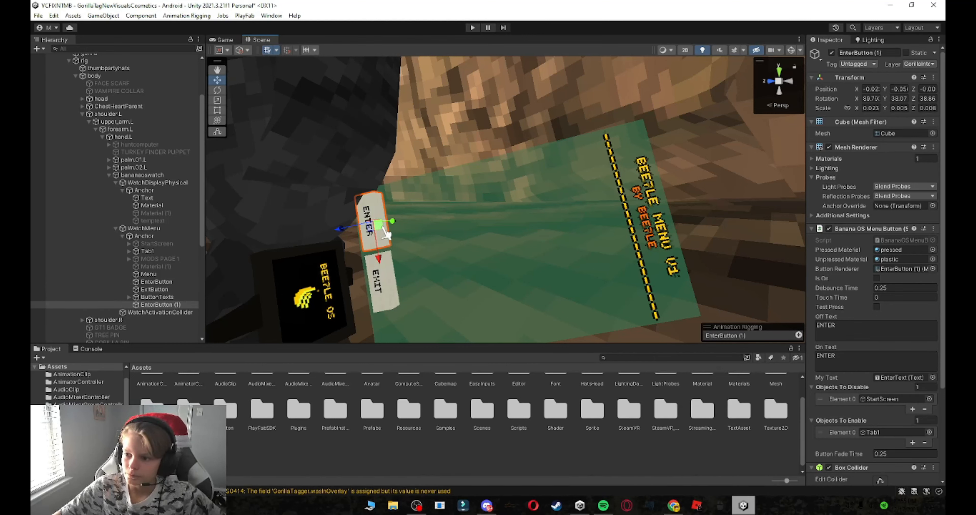
left_click_drag(383, 227, 579, 191)
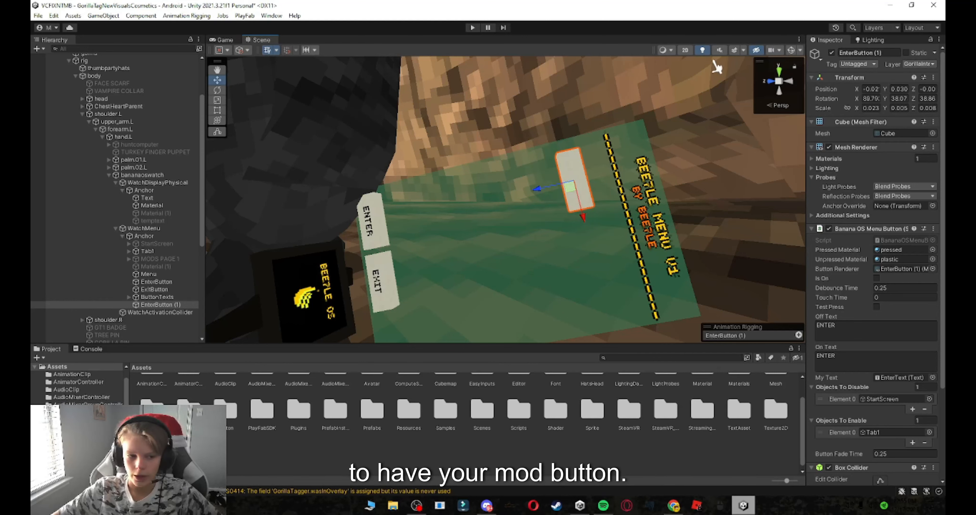
Step: Turn on the scene gizmos and duplicate the EnterText label of the enter button
left_click(791, 51)
left_click(370, 226)
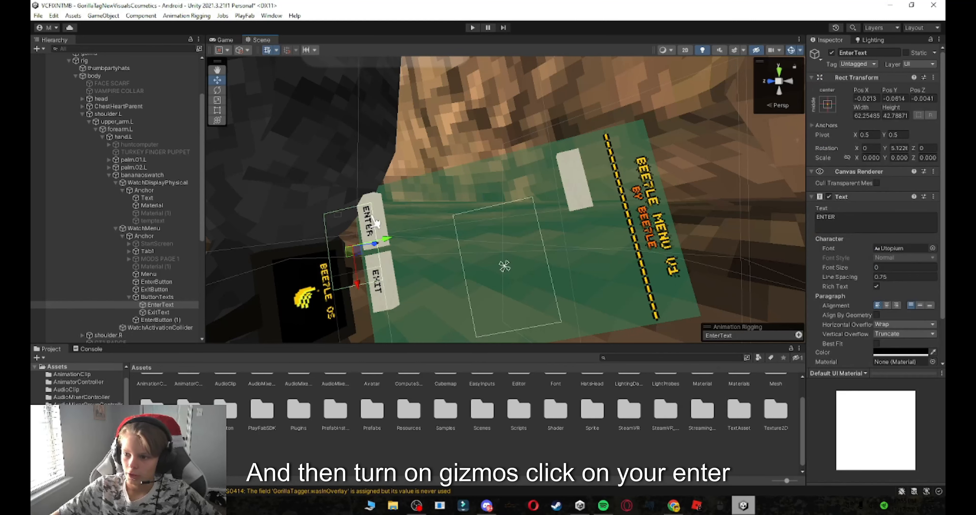
left_click(371, 225)
left_click(372, 224)
left_click(373, 224)
left_click(372, 225)
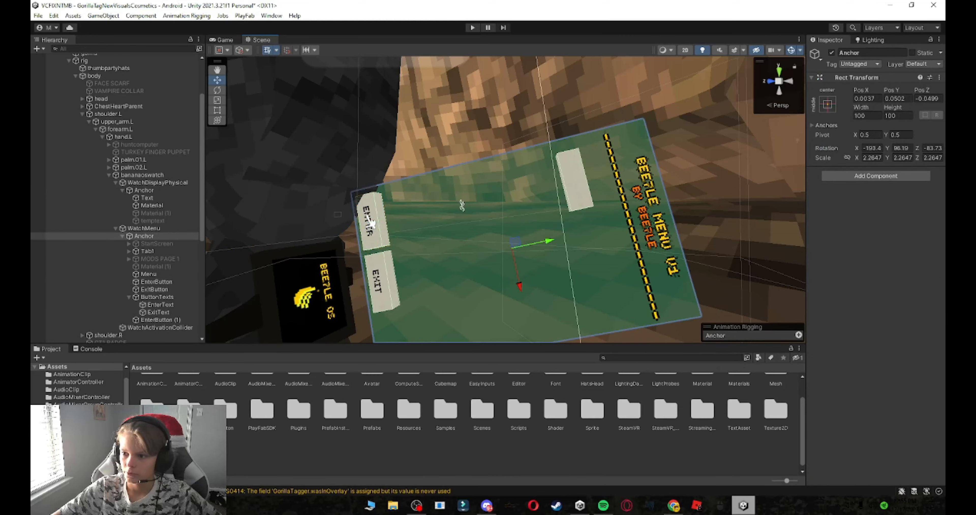
left_click(370, 223)
left_click(368, 221)
left_click(373, 225)
left_click_drag(372, 226, 538, 220, "alt")
left_click(499, 216)
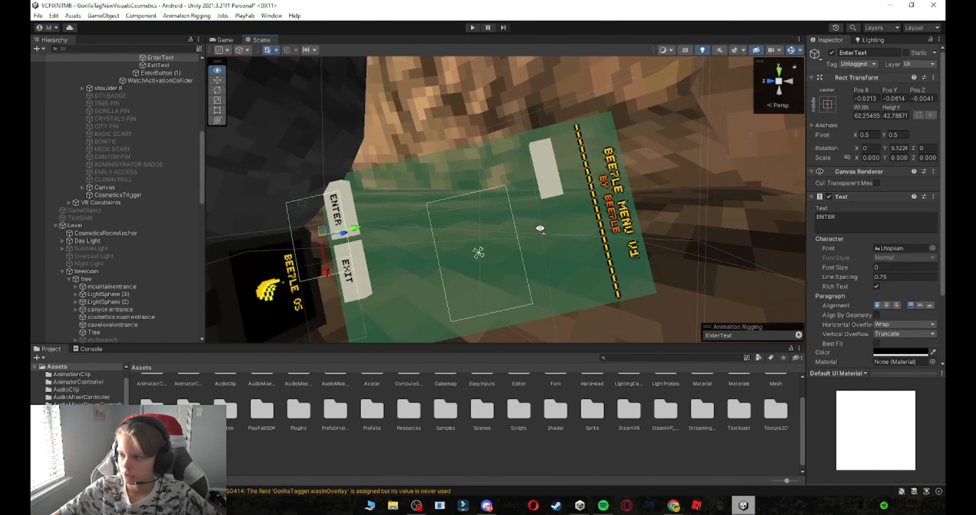
scroll(174, 151, "up", 6)
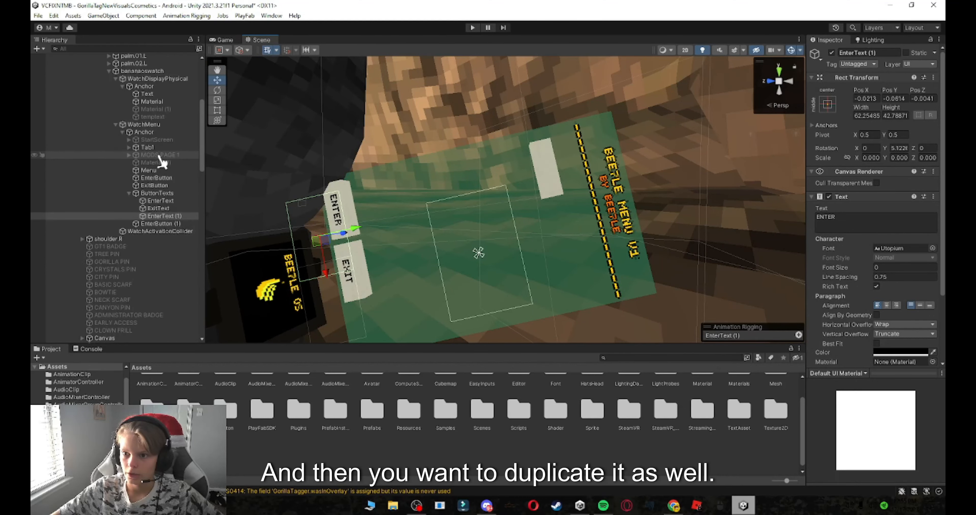
key("ctrl+d")
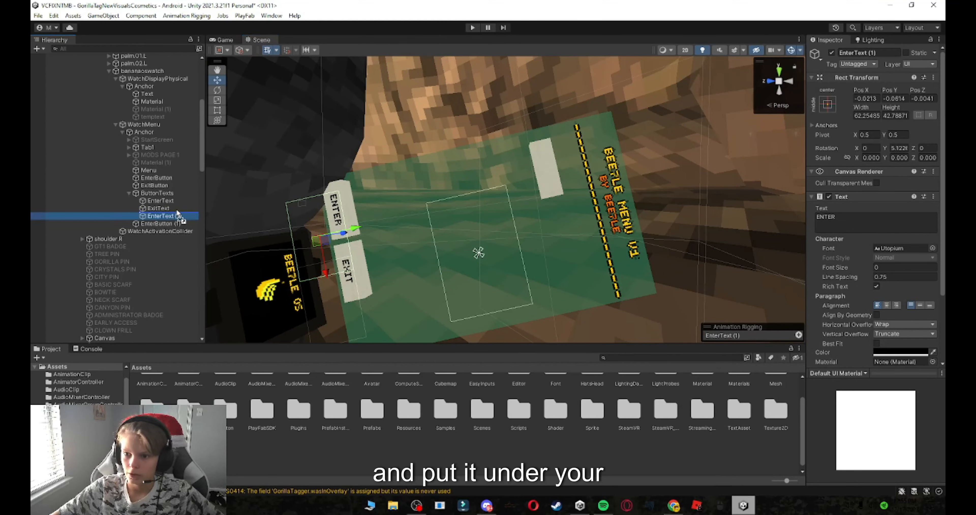
Step: Nest the copied EnterText under the duplicated enter button and move the label onto that button
left_click_drag(161, 182, 173, 222)
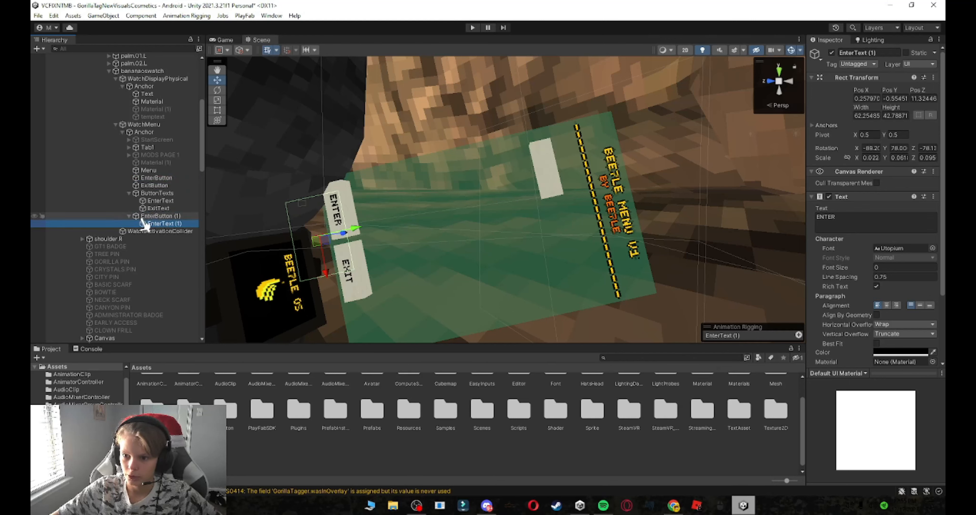
left_click_drag(320, 246, 303, 222)
key("f")
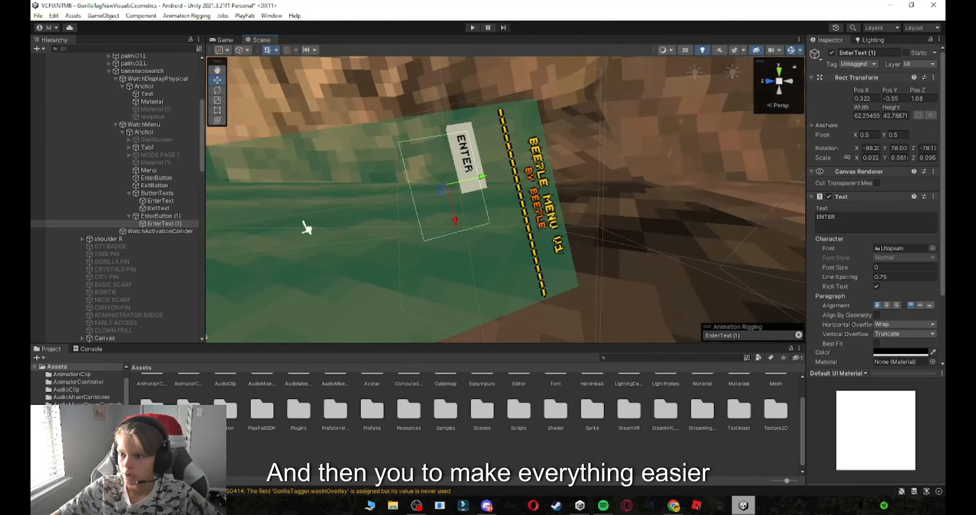
Step: Rename the duplicated enter button as MODS BUTTON
left_click(157, 215)
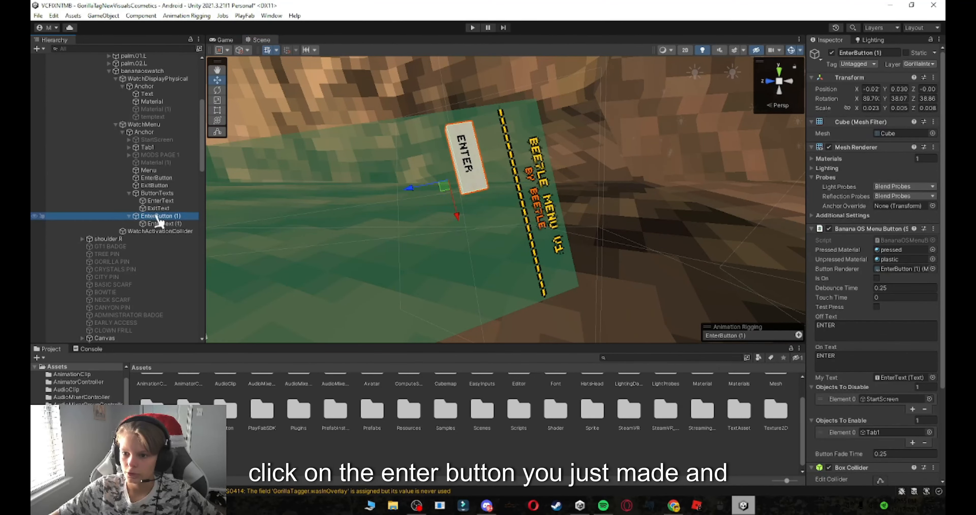
scroll(867, 202, "down", 3)
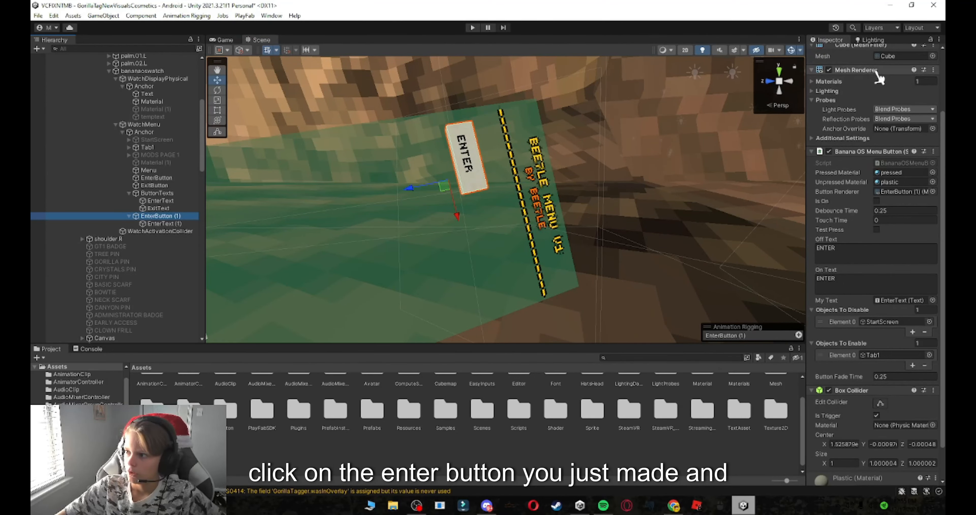
scroll(873, 53, "up", 3)
left_click(862, 52)
type("MODS BUTTON")
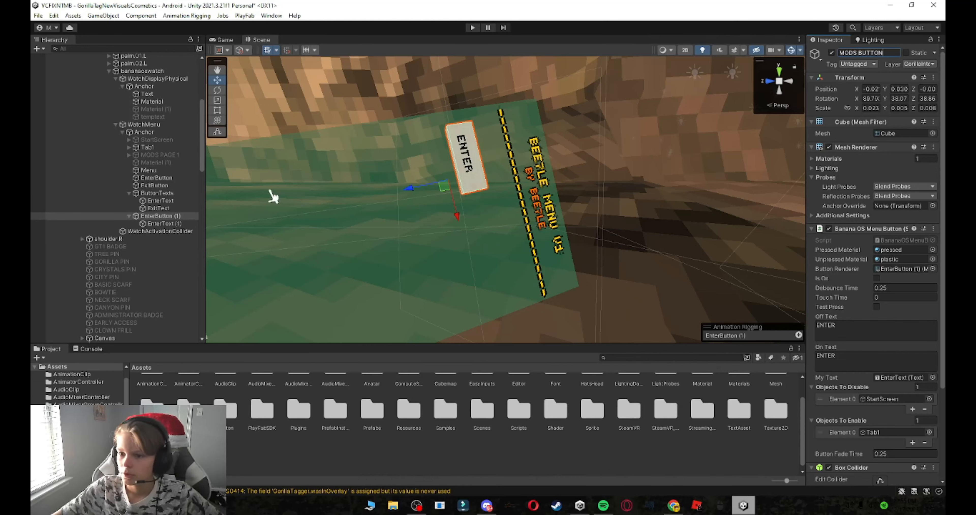
Step: Rename the copied text object under MODS BUTTON as MOD BUTTON TEXT
left_click(174, 223)
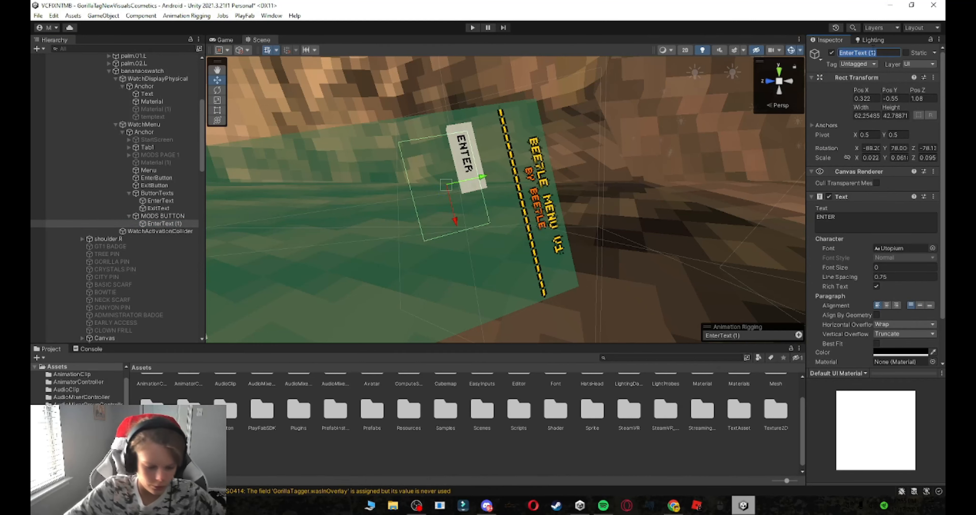
type("MOD")
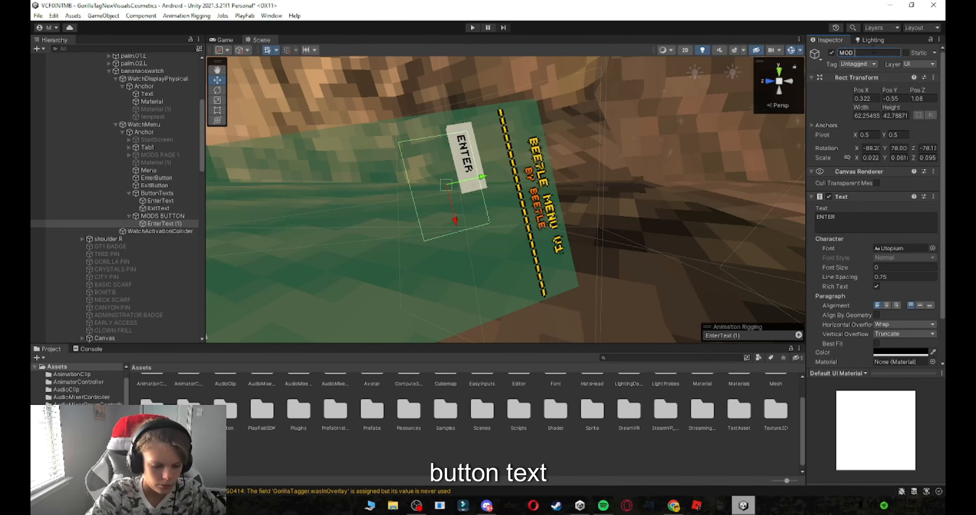
type(" BUTTON TEXT")
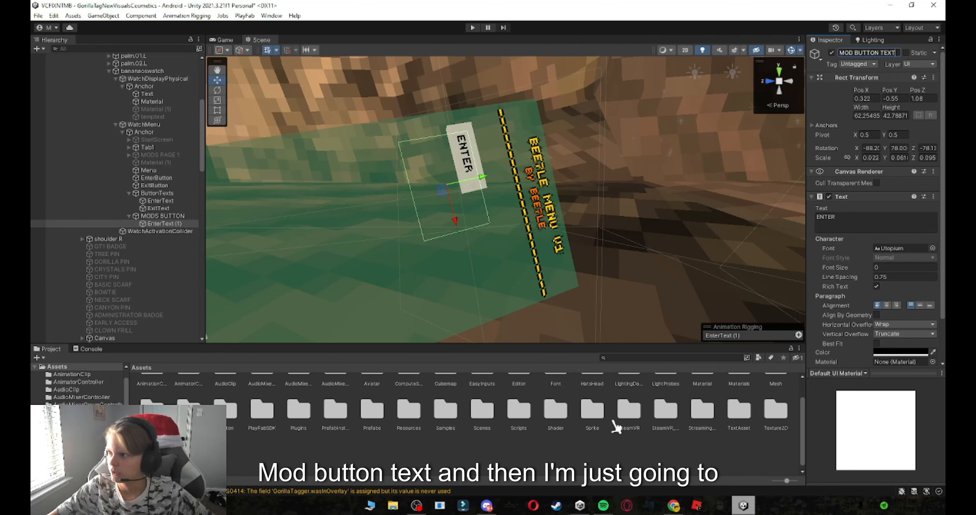
Step: Change the displayed text of MOD BUTTON TEXT to MODS
left_click(855, 217)
left_click_drag(855, 217, 846, 214)
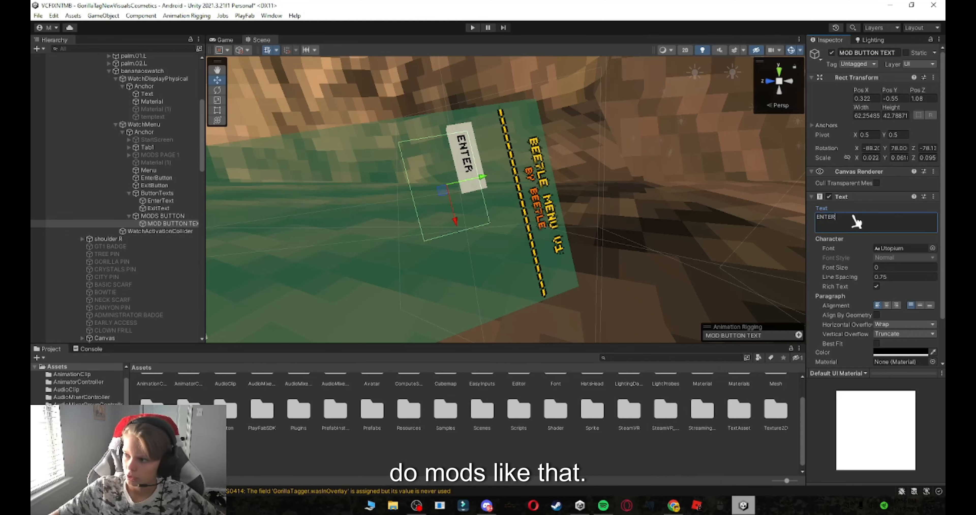
key("BackSpace")
key("BackSpace")
key("BackSpace")
key("BackSpace")
key("BackSpace")
type("MODS")
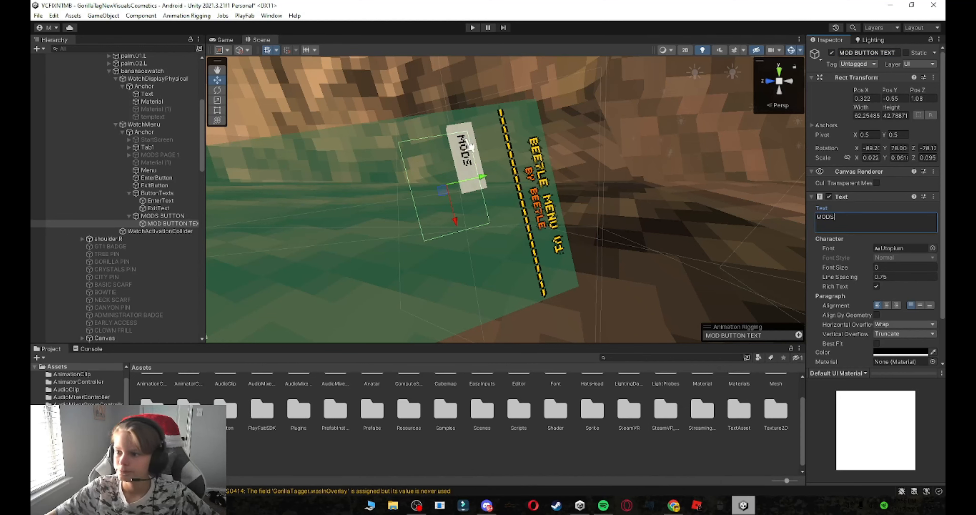
Step: Reposition the MODS label on its button to about X 0.402 and Z 1.04
left_click_drag(442, 196, 445, 201)
right_click_drag(483, 209, 482, 181)
left_click(574, 135)
key("s")
key("w")
left_click(478, 175)
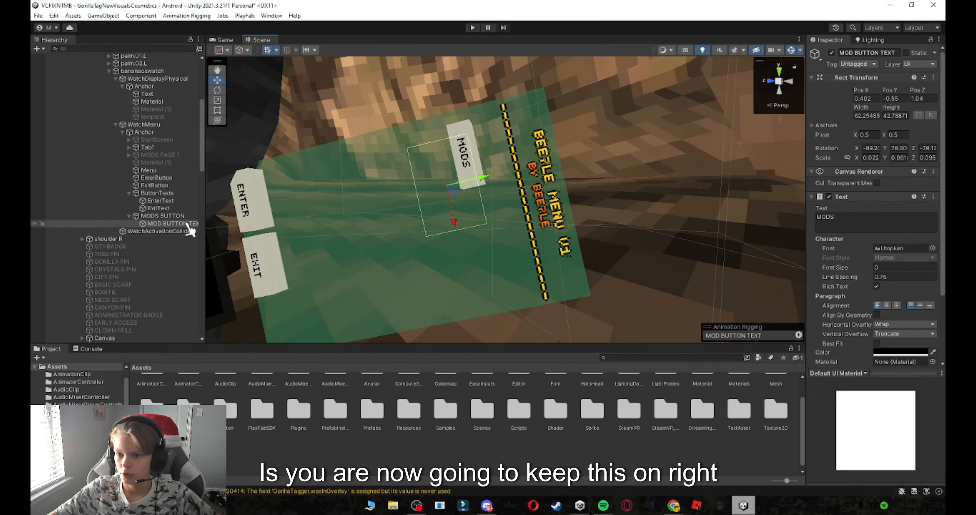
Step: Hide the gizmos and clear the Objects To Disable and Objects To Enable lists of MODS BUTTON
left_click(166, 216)
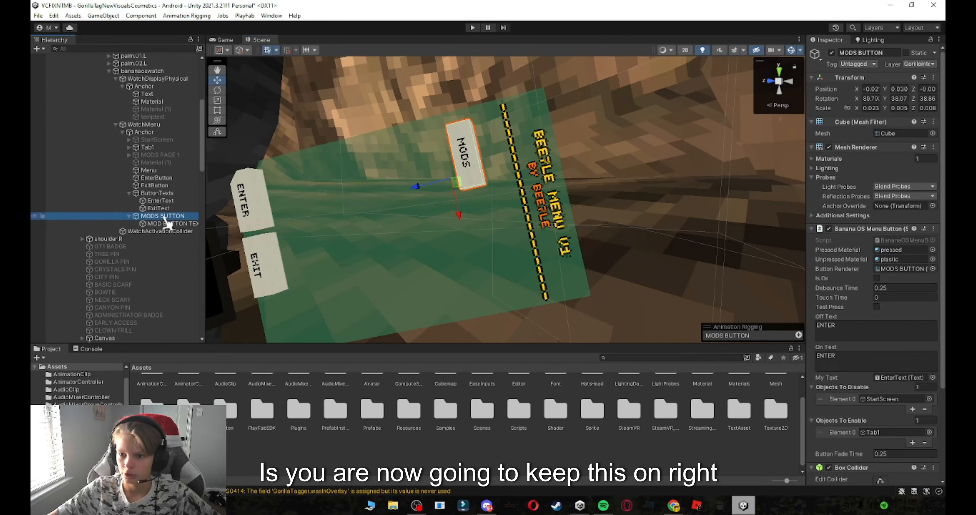
left_click(793, 51)
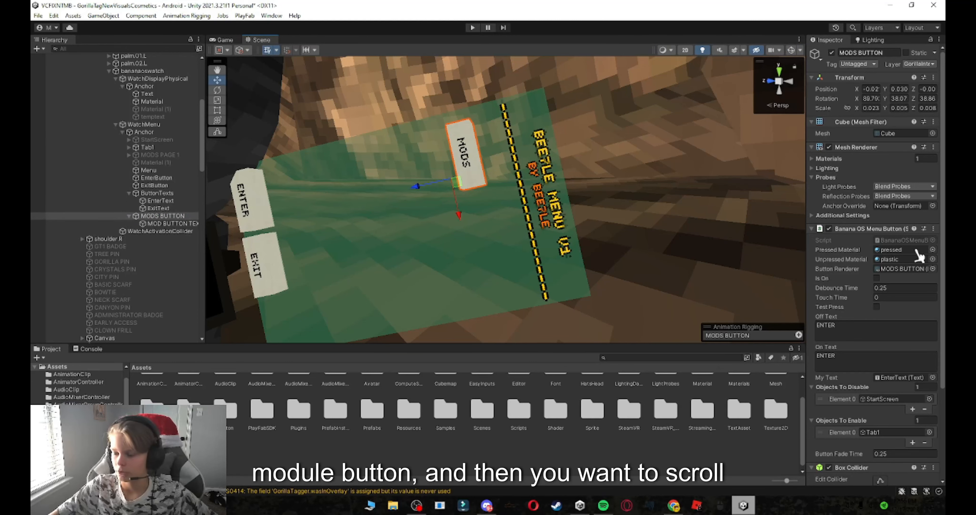
scroll(879, 226, "down", 3)
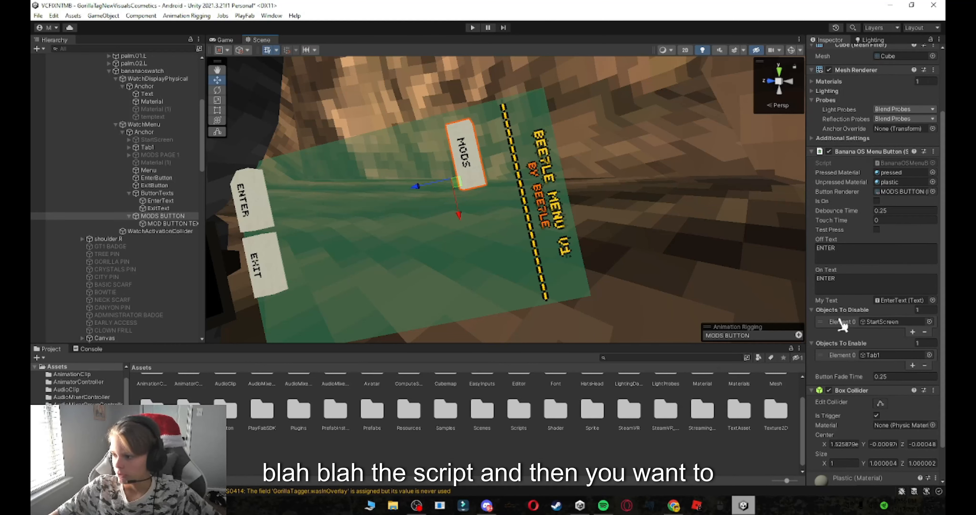
double_click(850, 311)
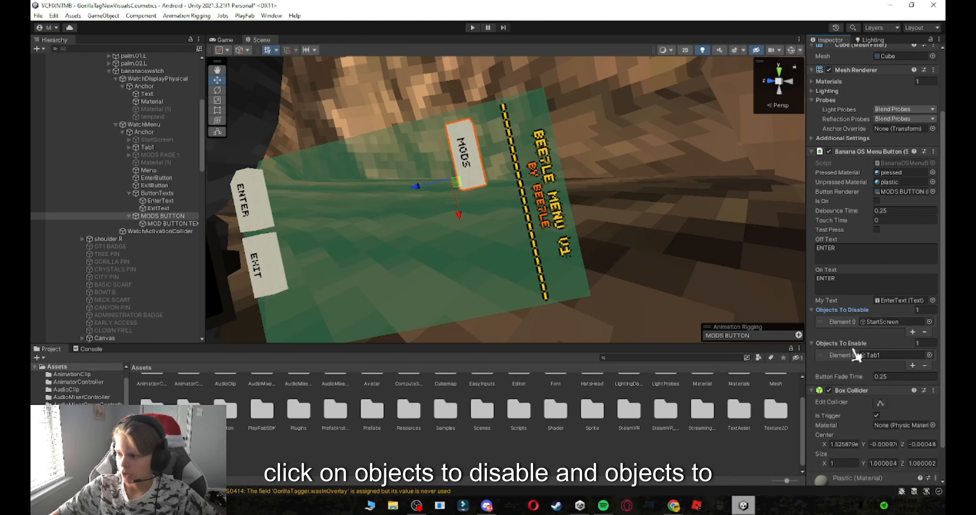
left_click(852, 343)
left_click(848, 344)
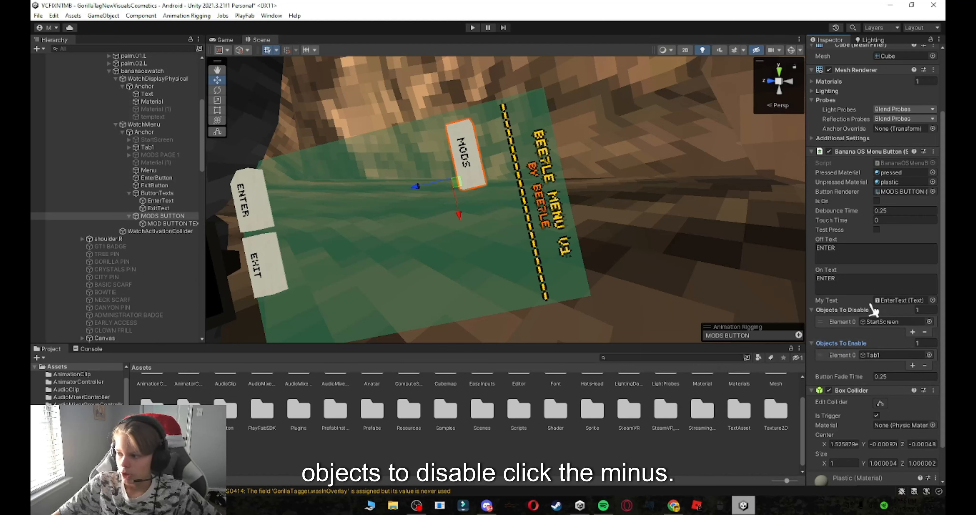
left_click(924, 331)
left_click(925, 365)
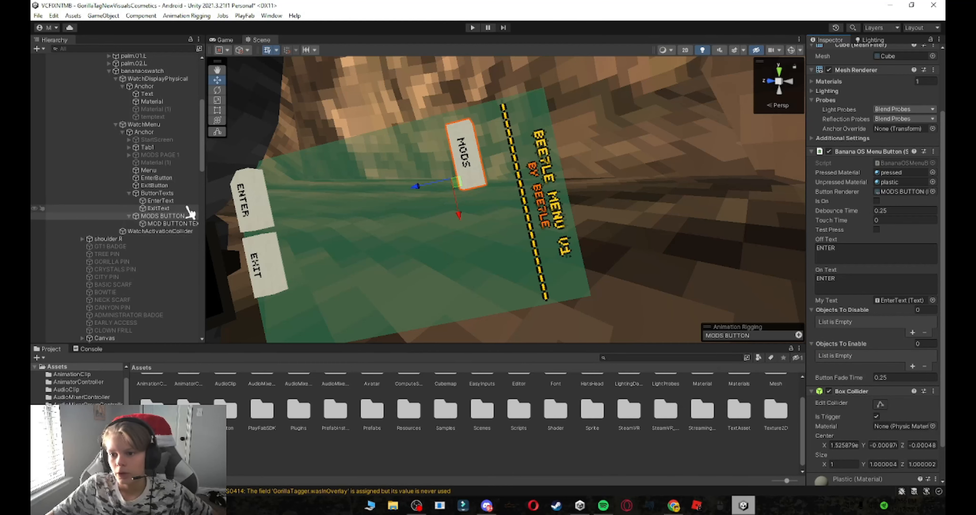
Step: Assign Tab1 to Objects To Disable and MODS PAGE 1 to Objects To Enable on MODS BUTTON
scroll(185, 211, "up", 3)
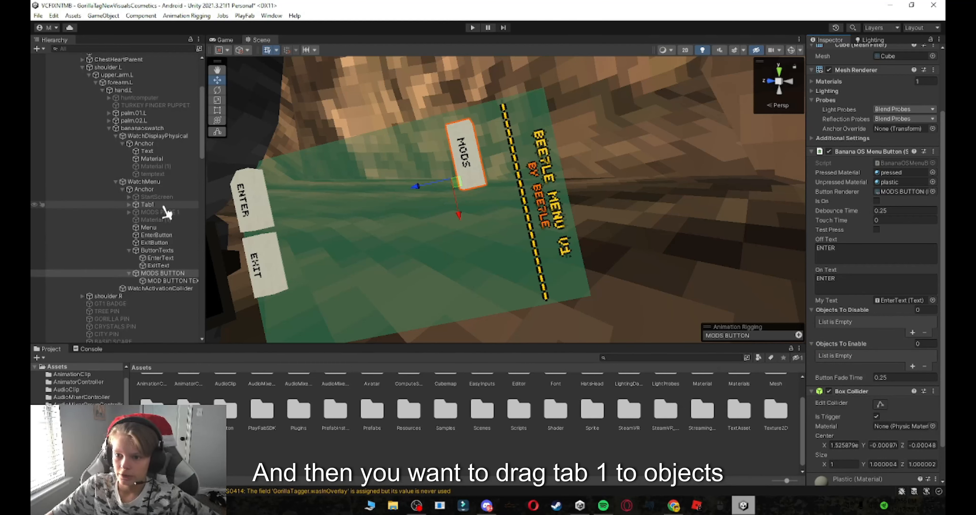
left_click_drag(167, 207, 851, 313)
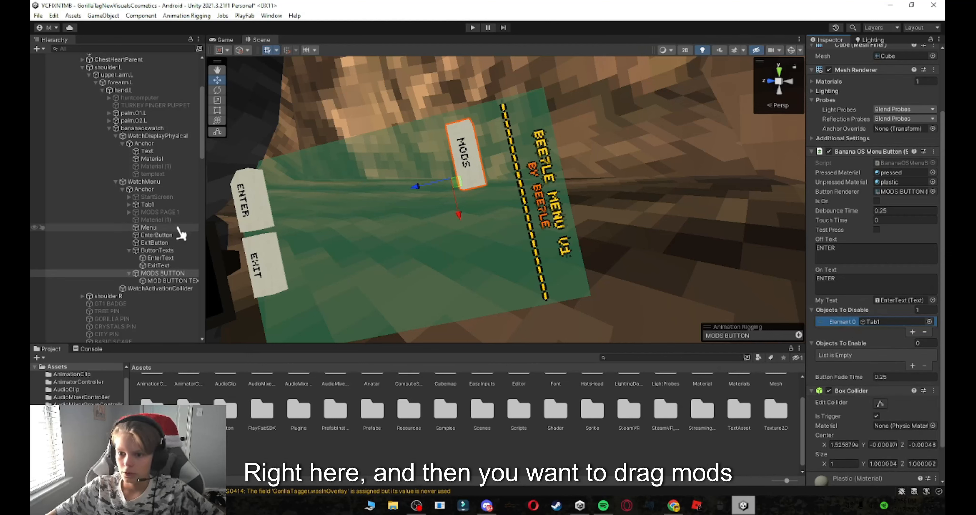
left_click_drag(165, 219, 874, 346)
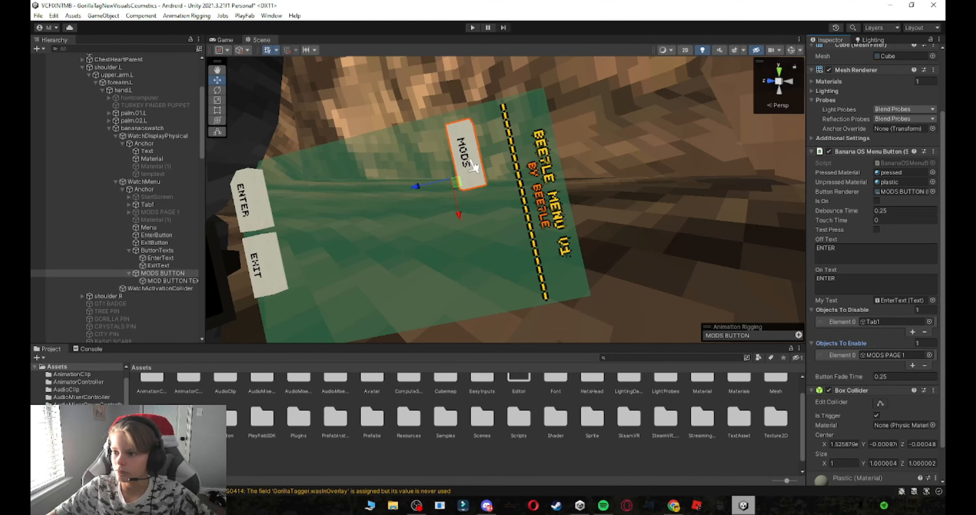
Step: Run the scene, trigger Test Press on MODS BUTTON to check the page switch, and stop play mode
scroll(517, 170, "down", 5)
left_click(472, 27)
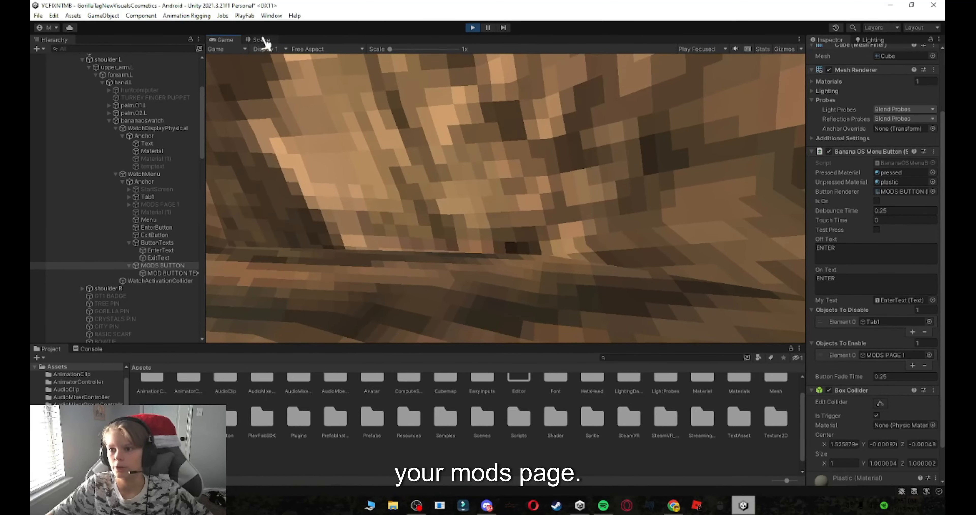
left_click(261, 40)
right_click_drag(472, 168, 568, 208)
left_click(876, 229)
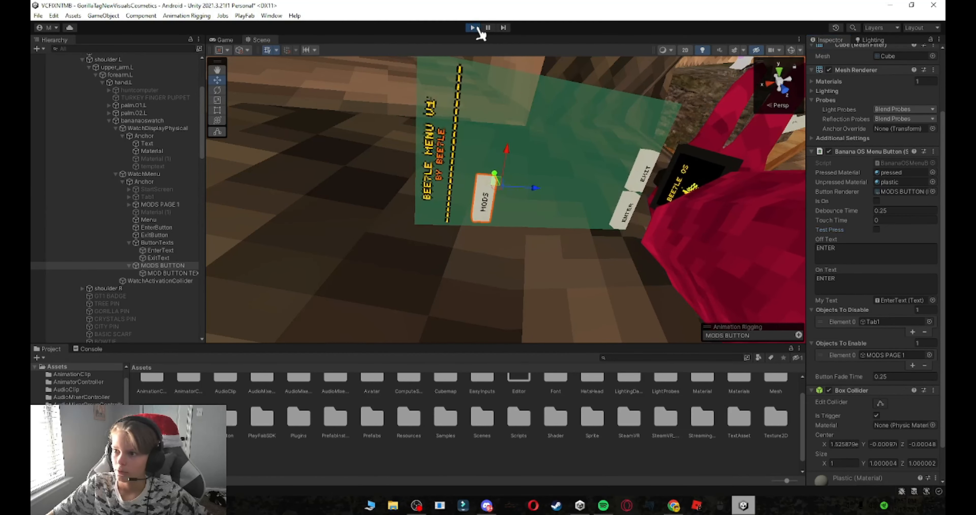
left_click(473, 28)
Step: Make MODS BUTTON a child of Tab1
right_click_drag(551, 130, 465, 203)
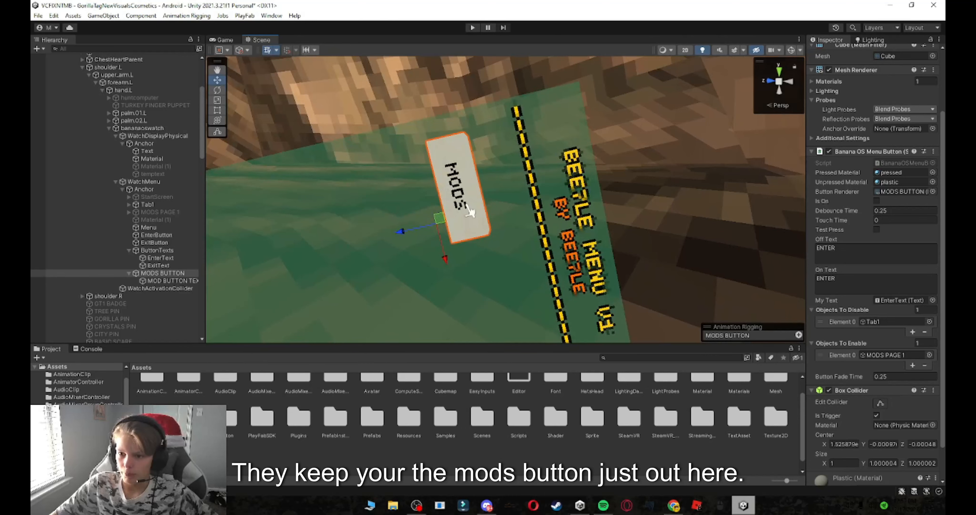
left_click(129, 272)
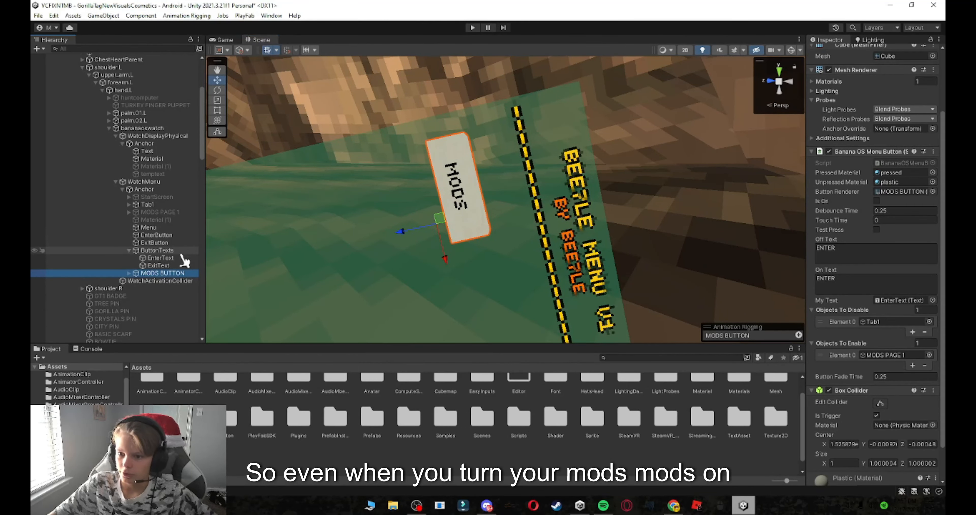
right_click_drag(458, 162, 462, 159)
key("s")
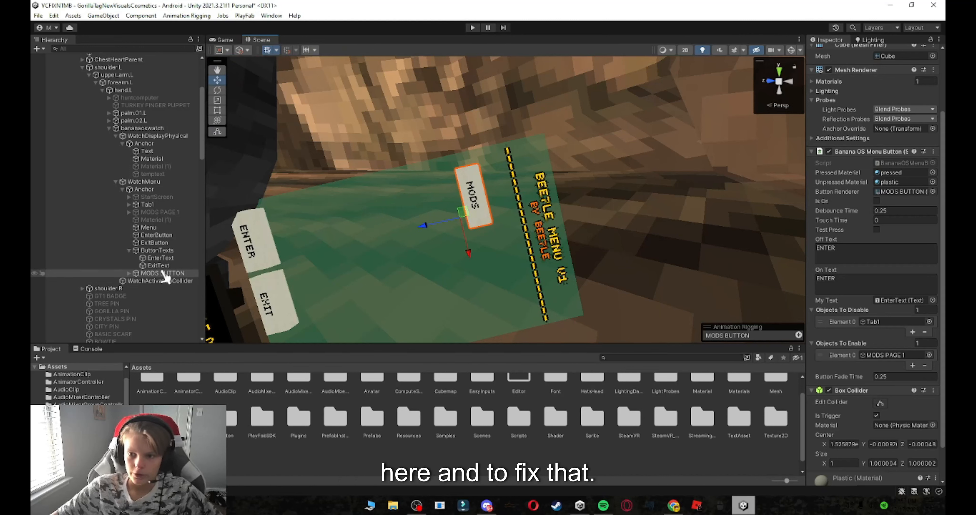
left_click_drag(163, 273, 145, 209)
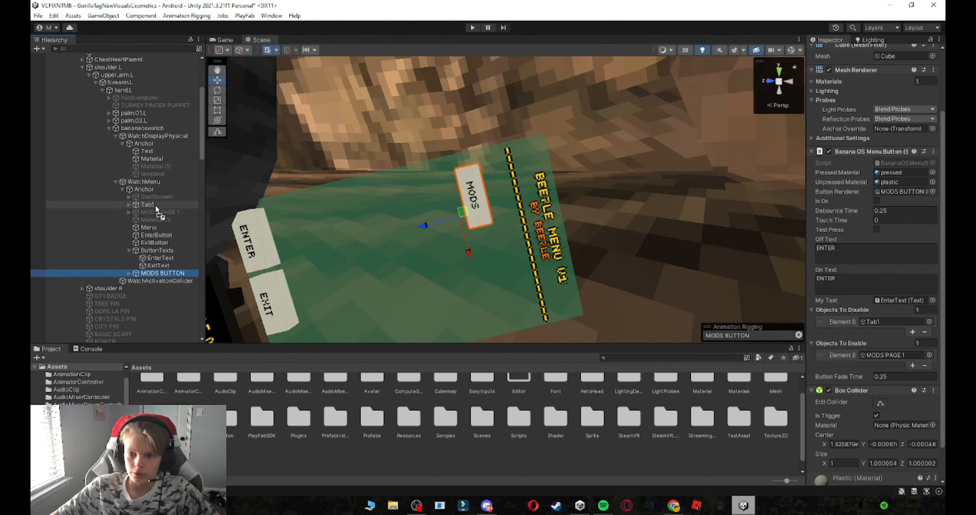
right_click_drag(332, 209, 330, 206)
key("s")
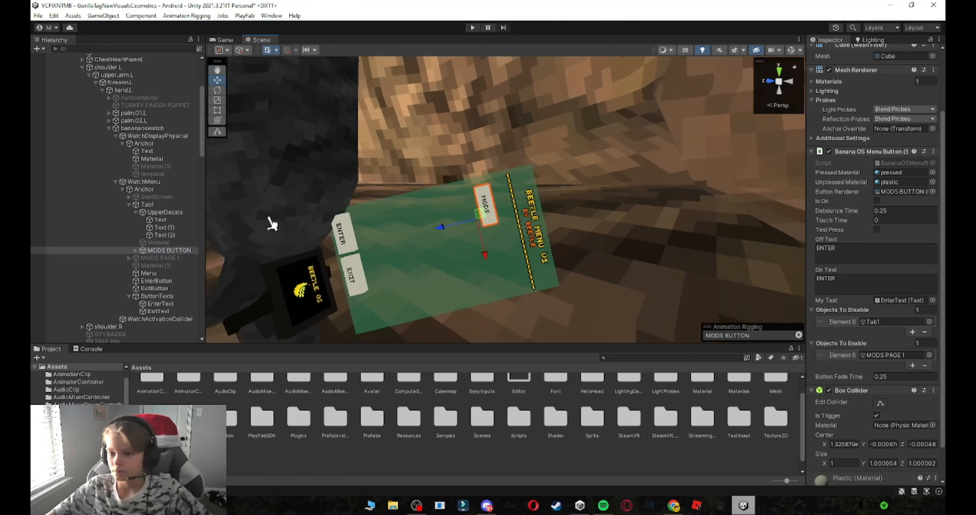
Step: Duplicate MODS BUTTON and make the copy a child of MODS PAGE 1
left_click(179, 252)
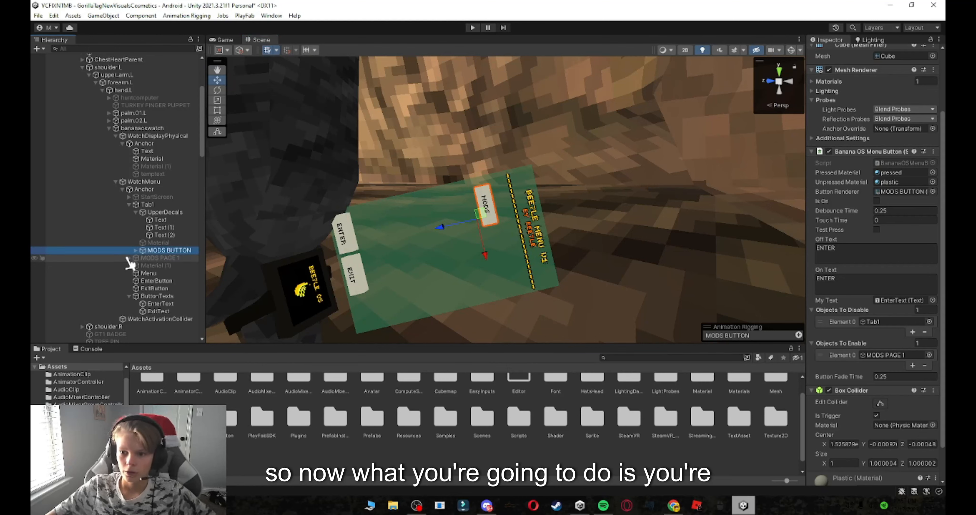
left_click(129, 257)
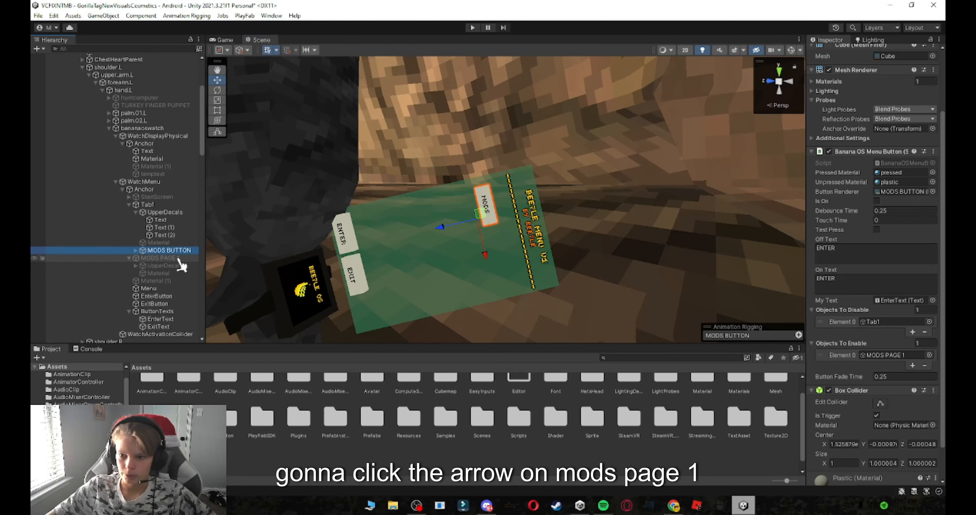
left_click(167, 251)
left_click(167, 251)
key("ctrl+d")
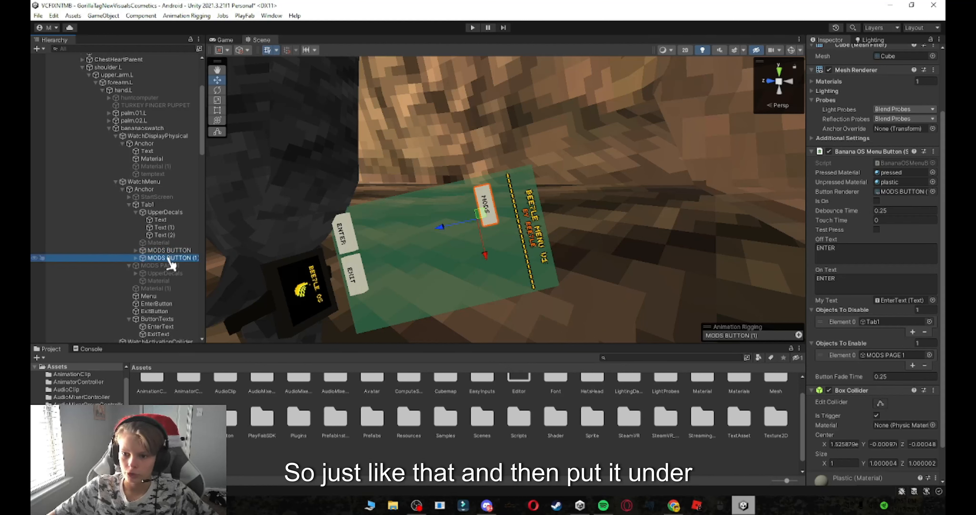
left_click_drag(144, 256, 170, 265)
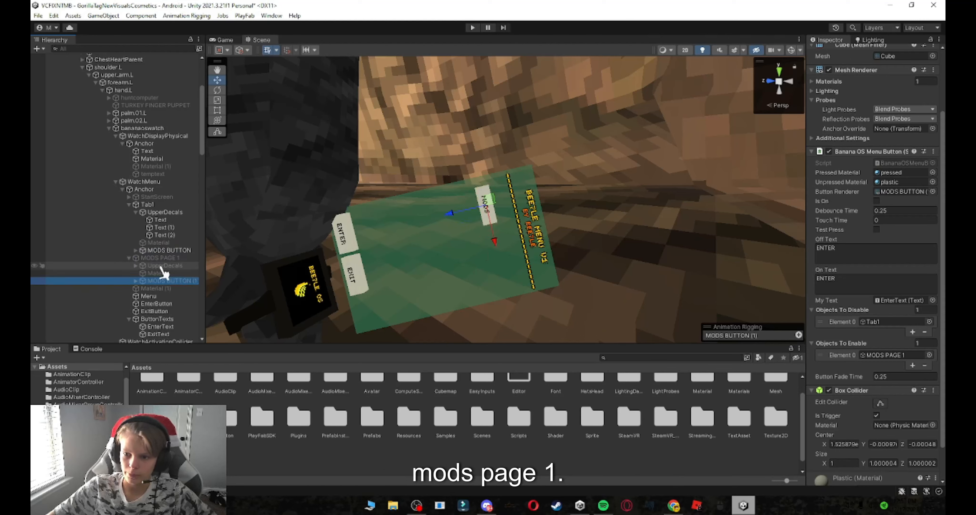
Step: Deactivate the Tab1 object and activate MODS PAGE 1
left_click(155, 205)
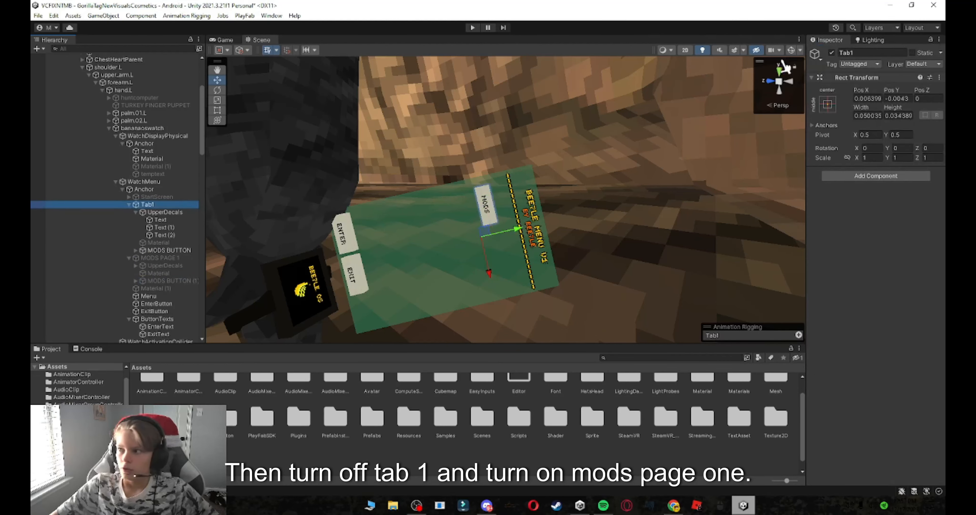
left_click(831, 52)
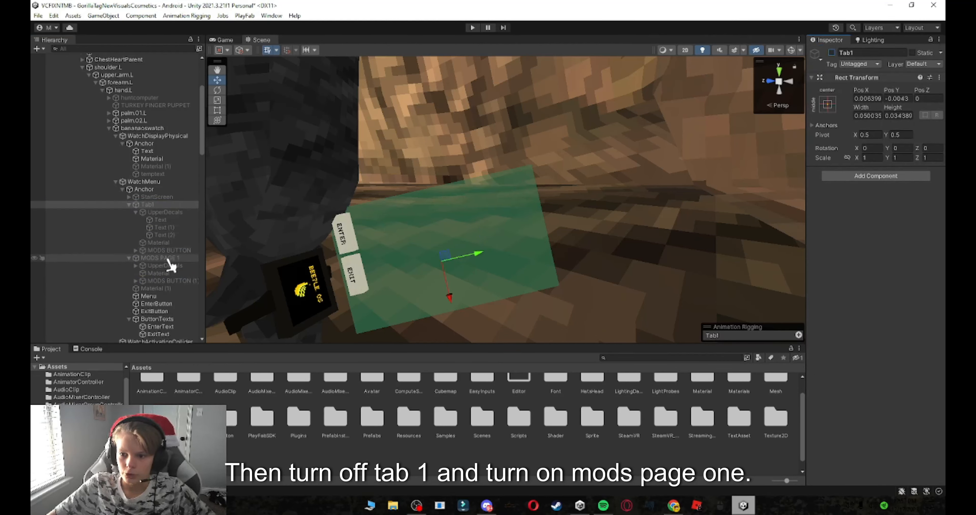
left_click(167, 257)
left_click(831, 53)
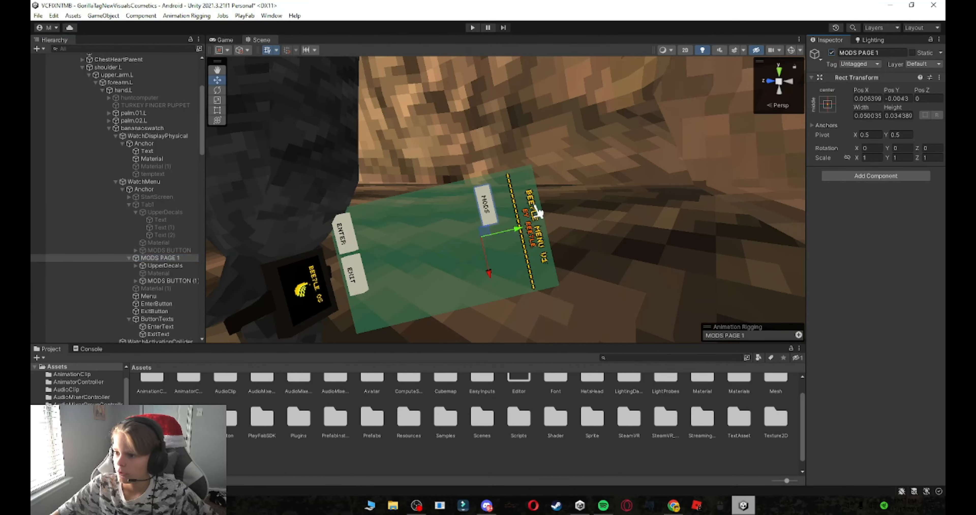
Step: Rename the copied button under MODS PAGE 1 as LONGARMS
key("w")
right_click_drag(535, 212, 532, 214)
key("s")
key("w")
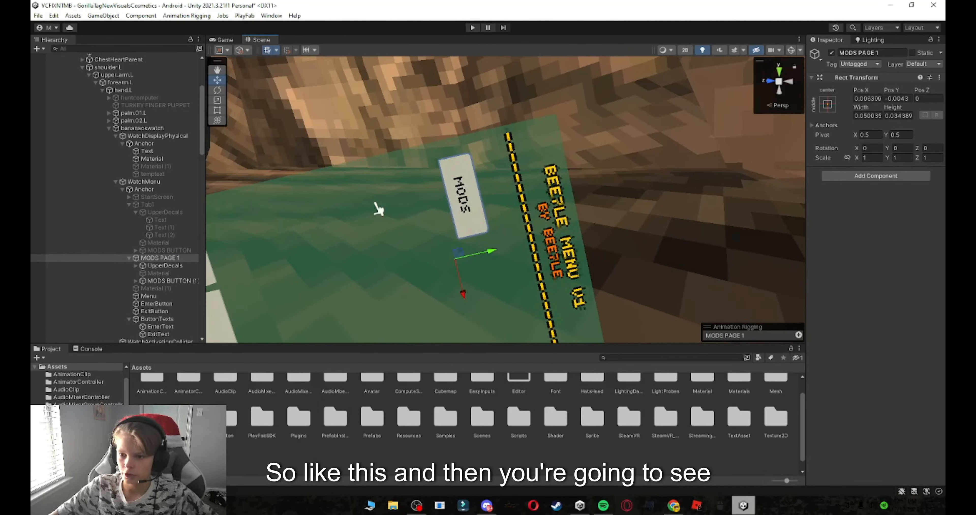
left_click(174, 280)
left_click(884, 53)
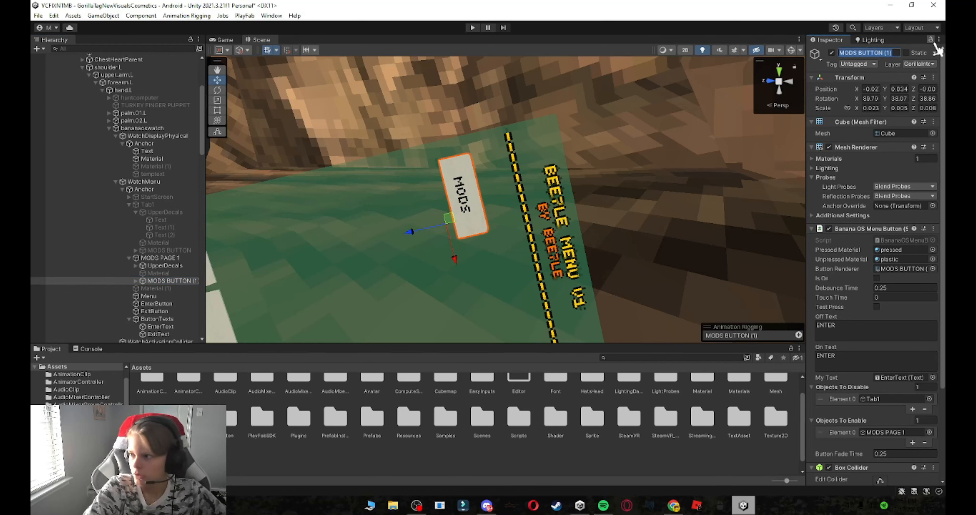
type("LON")
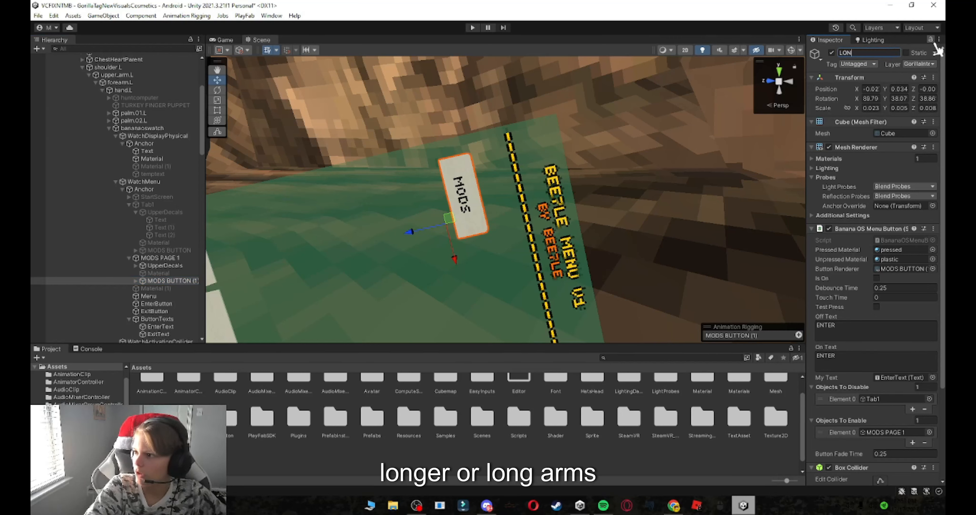
type("ONGARMS")
Step: Change the displayed text of the label under LONGARMS to LONG ARMS
left_click(136, 280)
left_click(176, 288)
left_click_drag(843, 218, 794, 212)
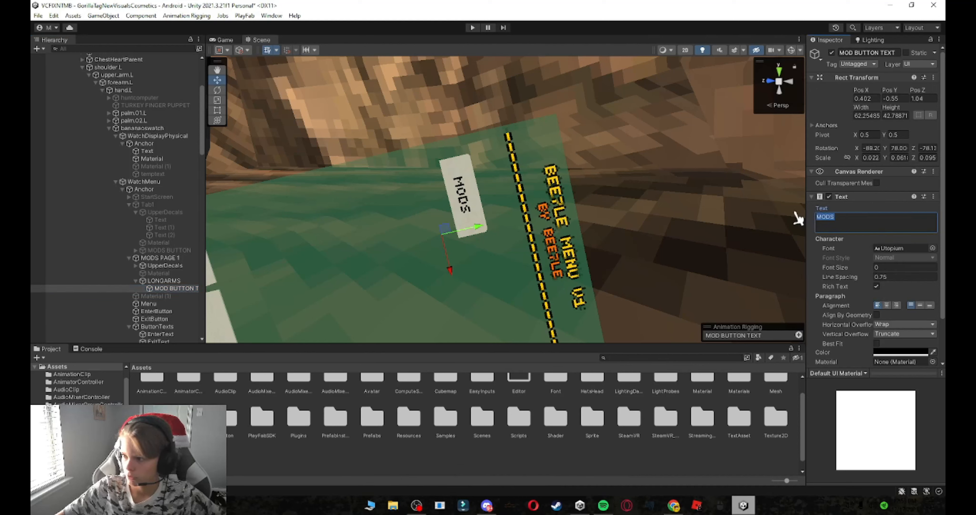
type("LONG AR")
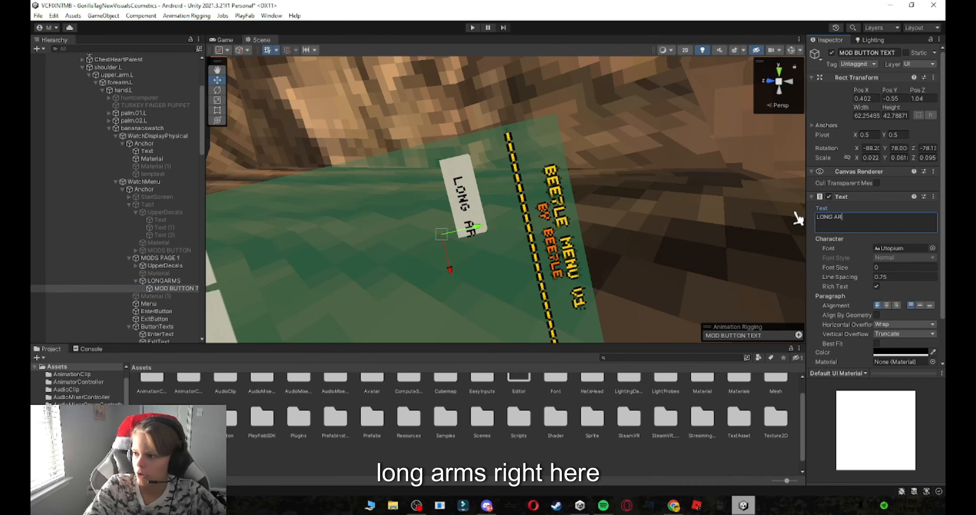
type("MS")
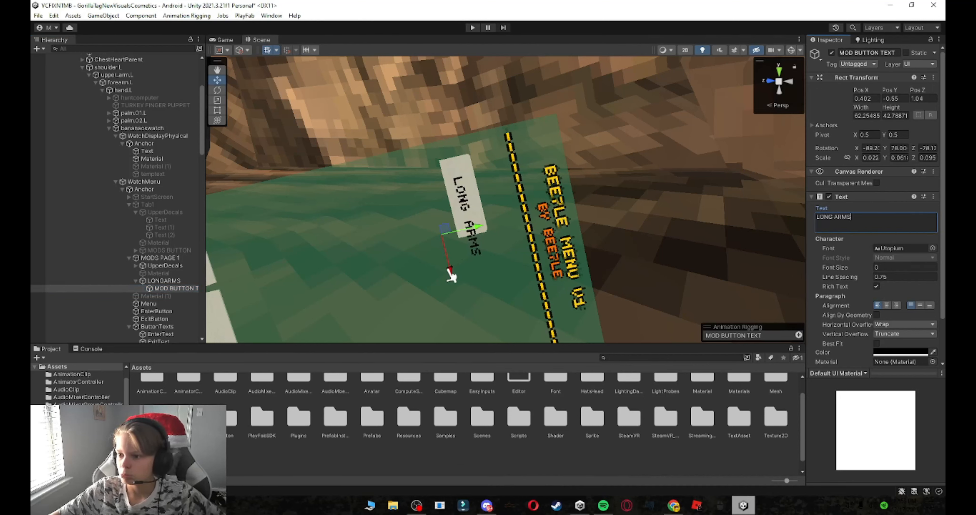
Step: Fit the LONG ARMS label on its button by moving it to about X 0.118 and narrowing its X scale to about 0.017
left_click_drag(451, 276, 442, 245)
key("r")
key("w")
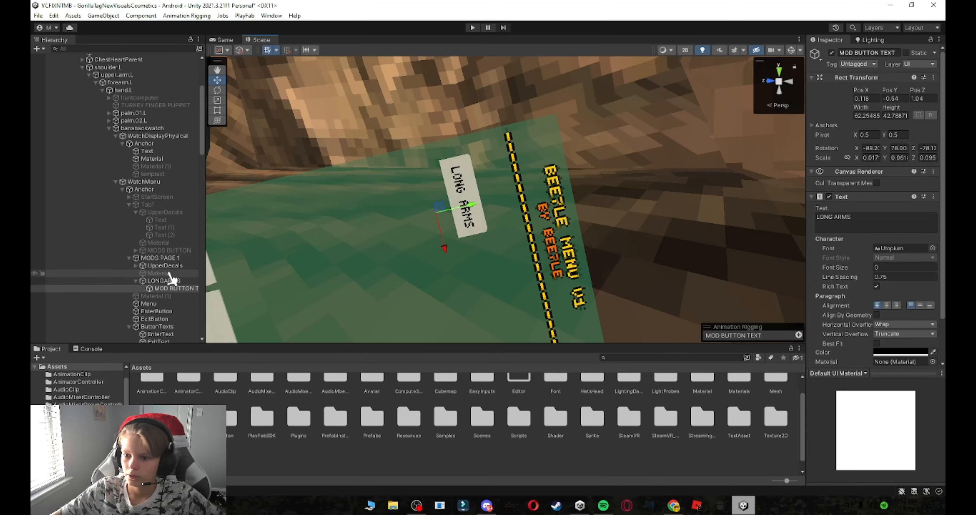
Step: Duplicate the LONGARMS button and move the copy along its X axis to about X 0.010 on the menu panel
left_click(161, 274)
left_click(165, 282)
key("ctrl+d")
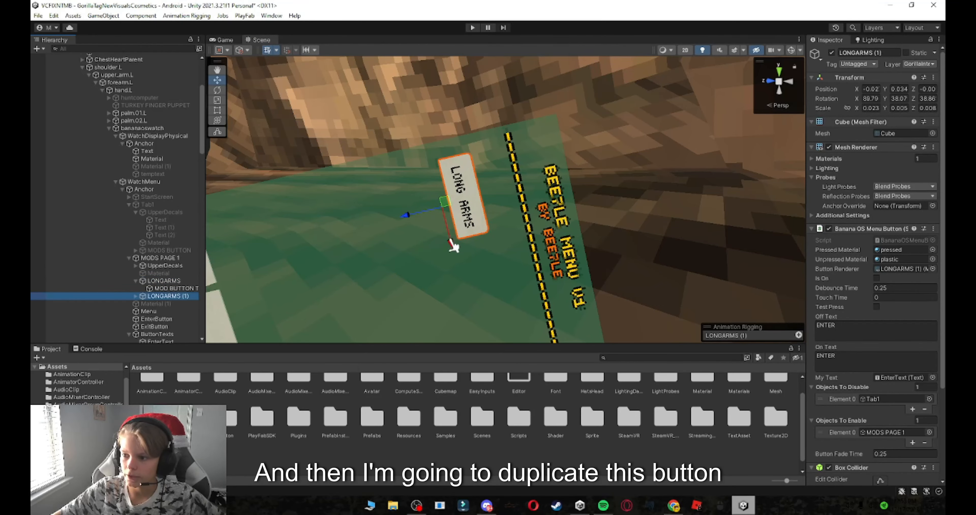
left_click_drag(453, 245, 446, 291)
right_click_drag(446, 290, 507, 270)
left_click_drag(487, 274, 483, 270)
scroll(468, 245, "up", 3)
mouse_move(451, 222)
middle_mouse_down()
mouse_move(468, 246)
mouse_move(468, 218)
middle_mouse_up()
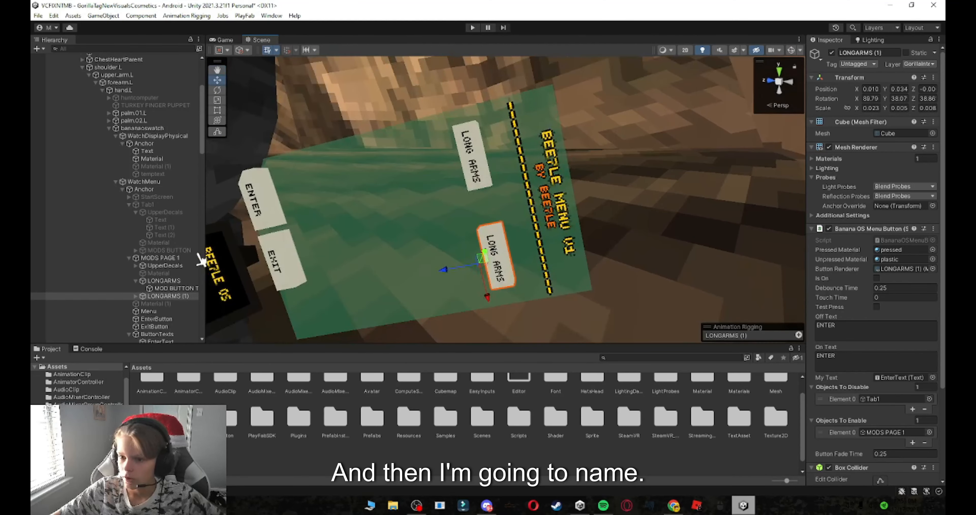
Step: Rename the duplicated LONGARMS button as LONGARMS DISABLE
left_click(135, 296)
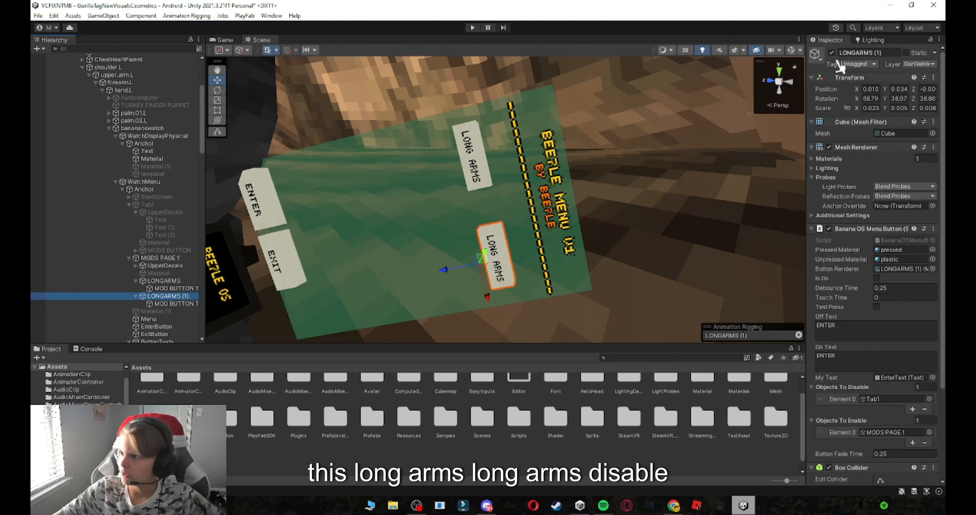
left_click(871, 52)
type("LONGAR")
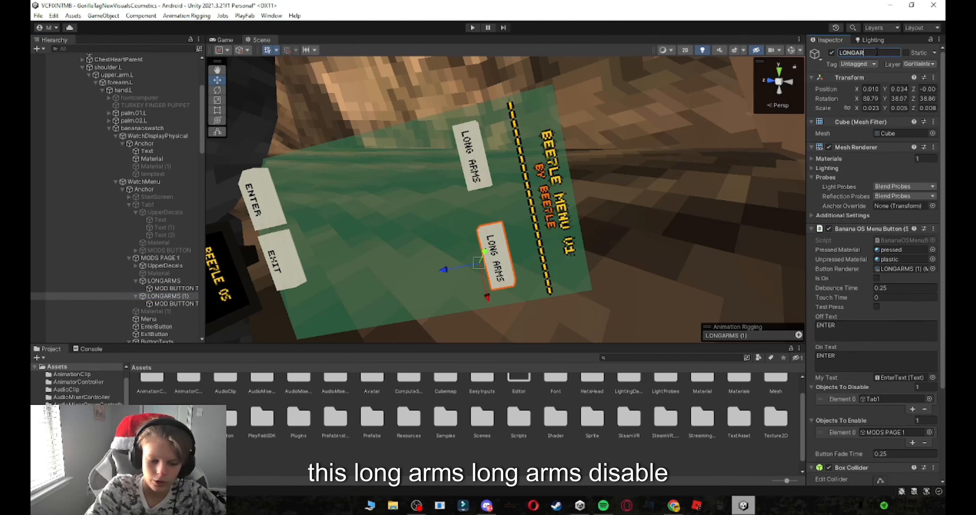
type("MS DISABLE")
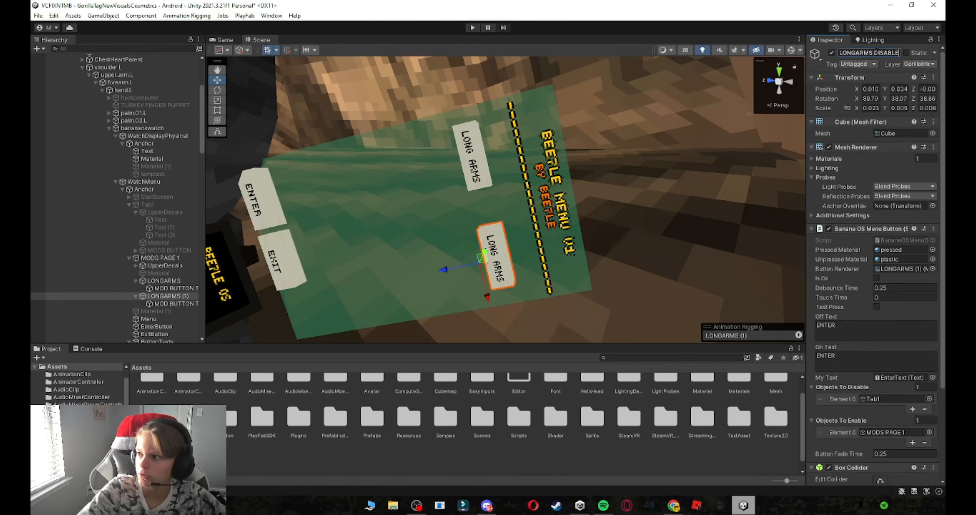
Step: Rename the text object under LONGARMS as LONGARMS TEXT
left_click(180, 289)
left_click(879, 53)
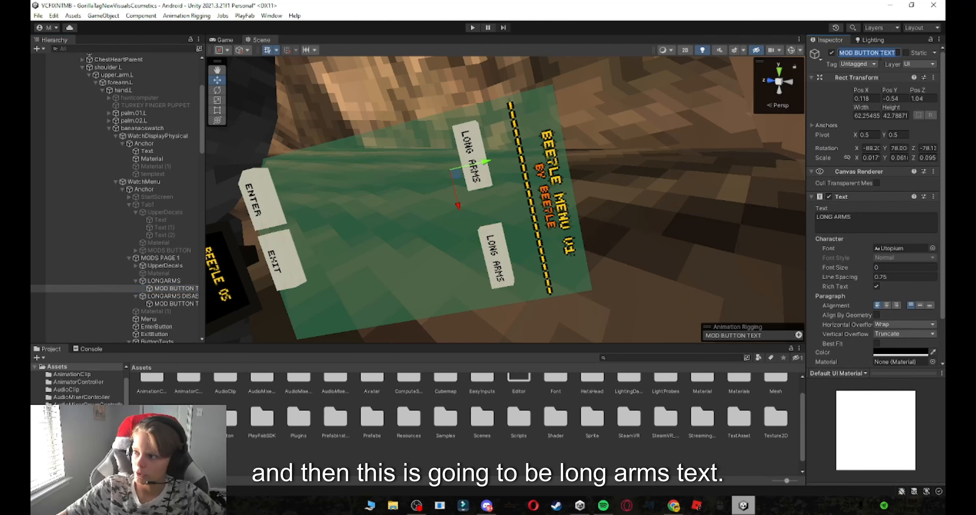
type("LON")
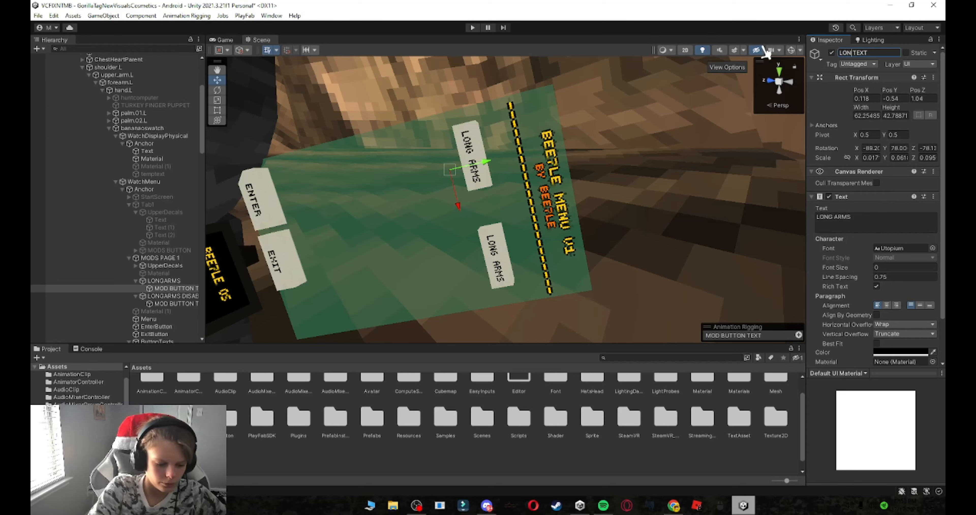
type("G ARMS")
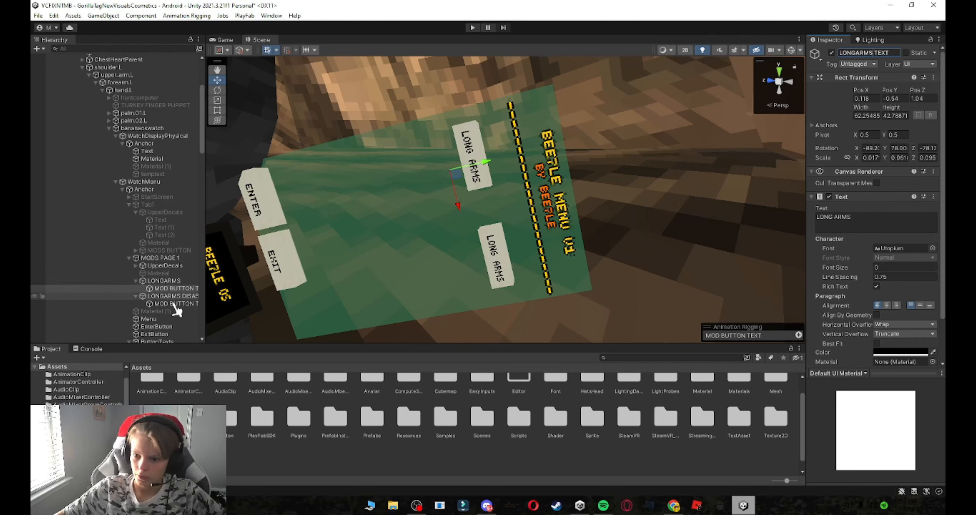
Step: Rename the text object under LONGARMS DISABLE as LONGARMS DISABLE TEXT
left_click(174, 303)
left_click_drag(879, 53, 838, 52)
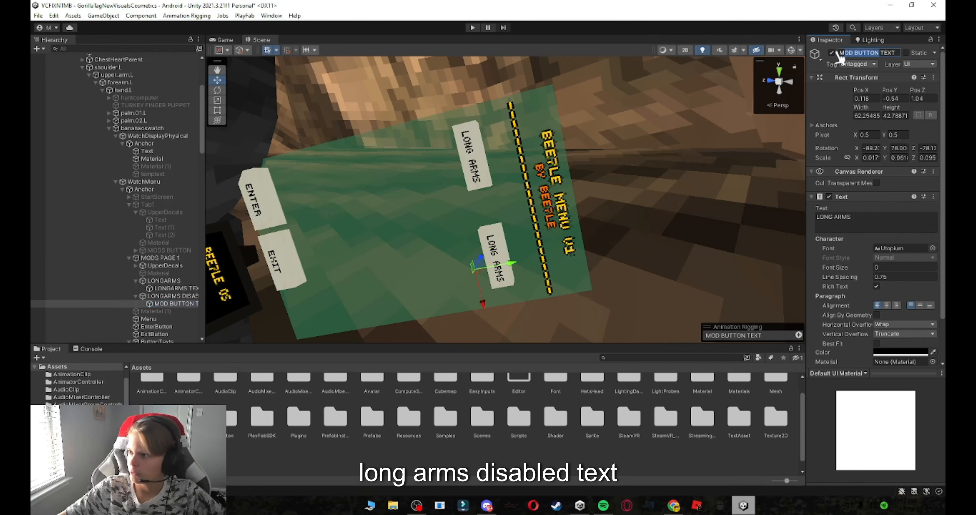
type("LO")
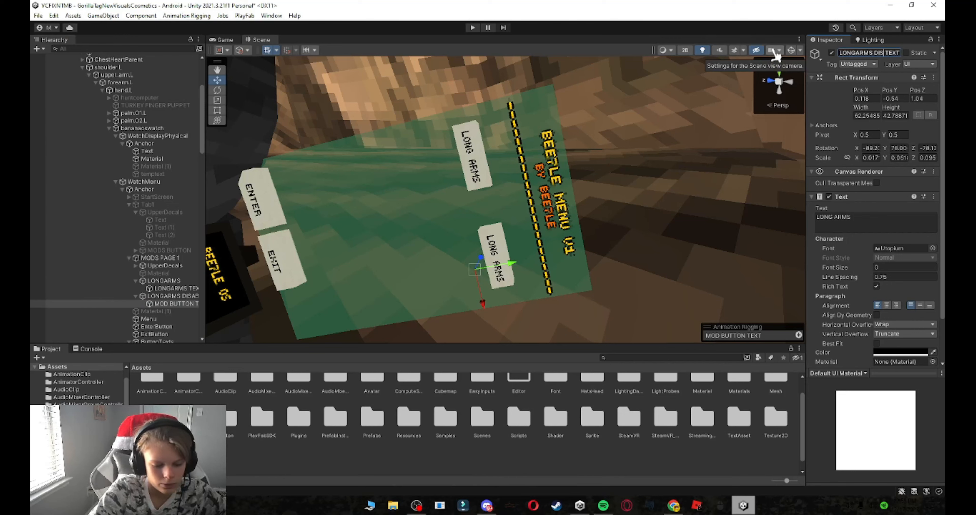
type("NGARMS DISABLE")
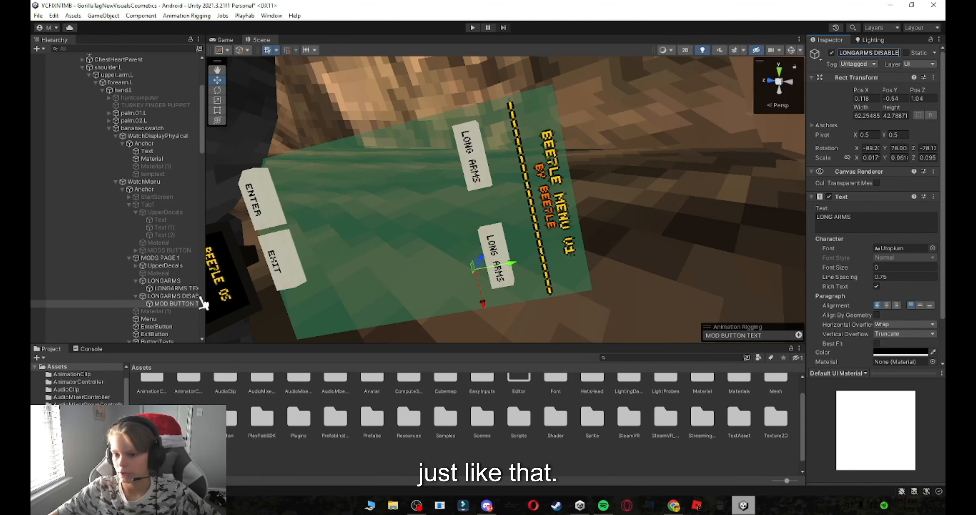
Step: Change the displayed text of the LONGARMS DISABLE TEXT object to DISABLE
left_click(178, 304)
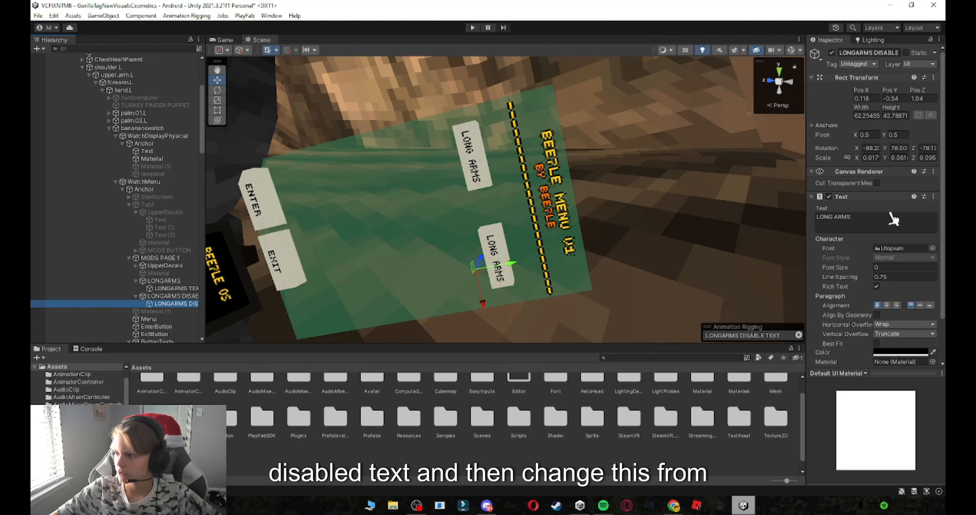
left_click_drag(893, 219, 817, 218)
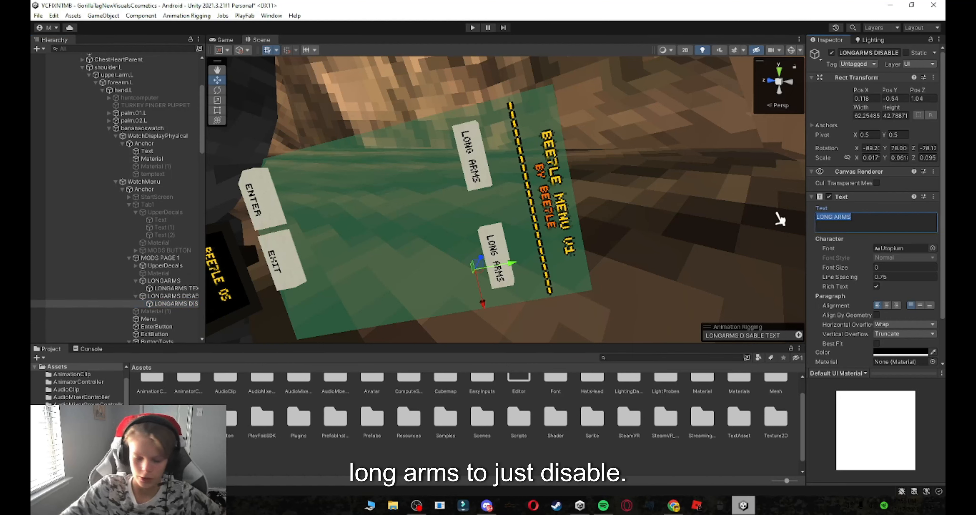
type("DISABLE")
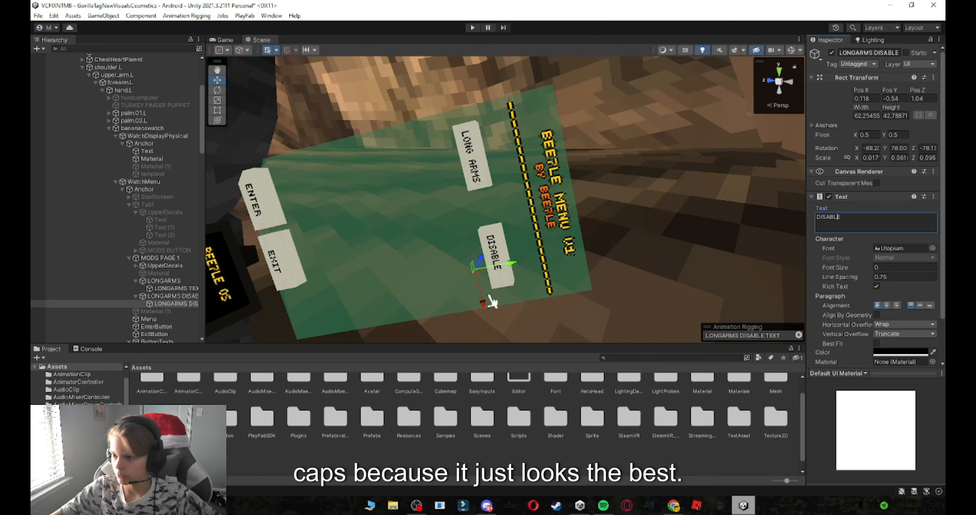
type("rr")
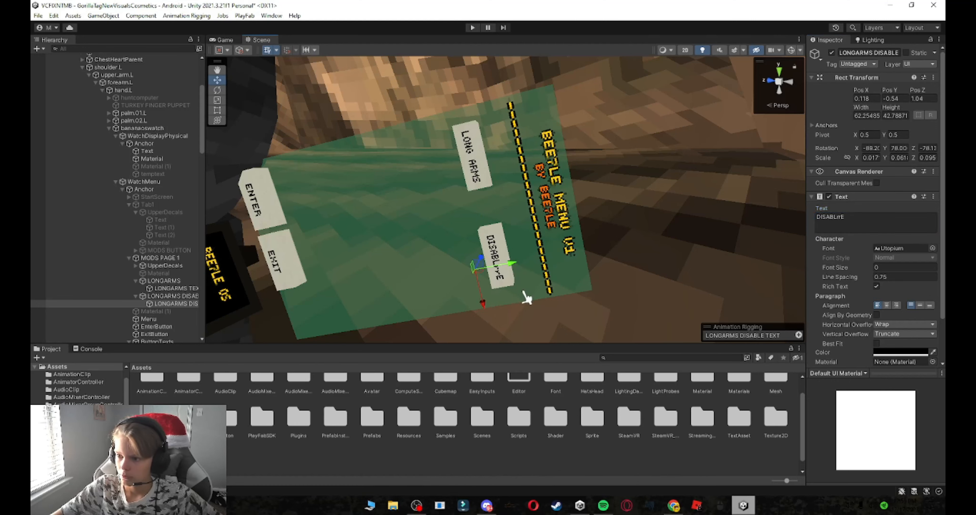
left_click(509, 286)
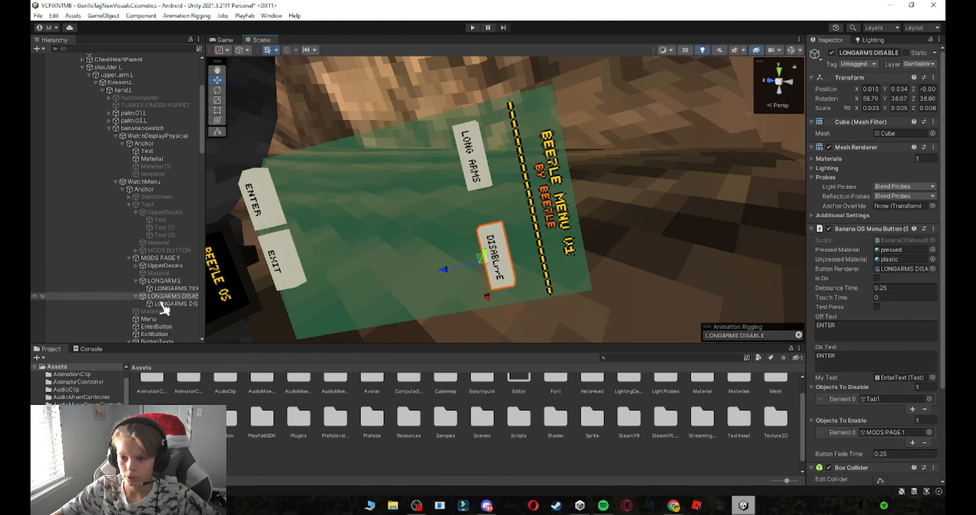
left_click(173, 304)
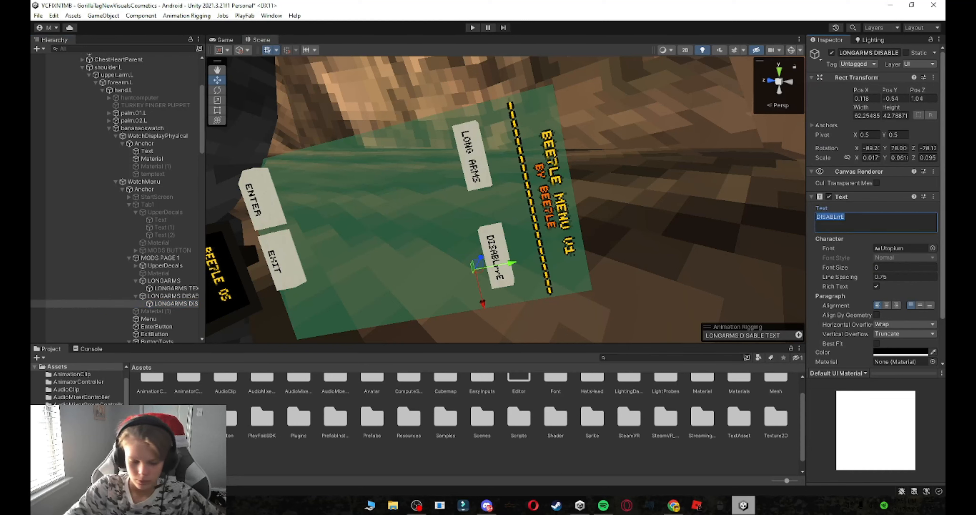
type("D")
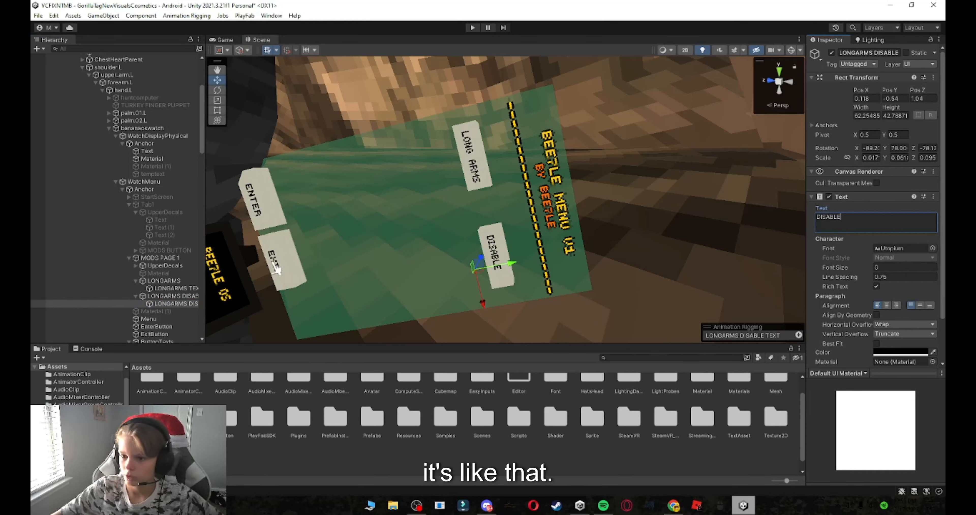
Step: Move the DISABLE text along its X axis so it sits centred on its button
left_click(172, 303)
key("r")
left_click_drag(483, 305, 483, 309)
key("w")
right_click_drag(492, 295, 505, 281)
scroll(536, 223, "up", 2)
Step: Move the LONGARMS and LONGARMS DISABLE buttons closer together along their X axis, placing LONGARMS DISABLE at about X 0.006
left_click(543, 210)
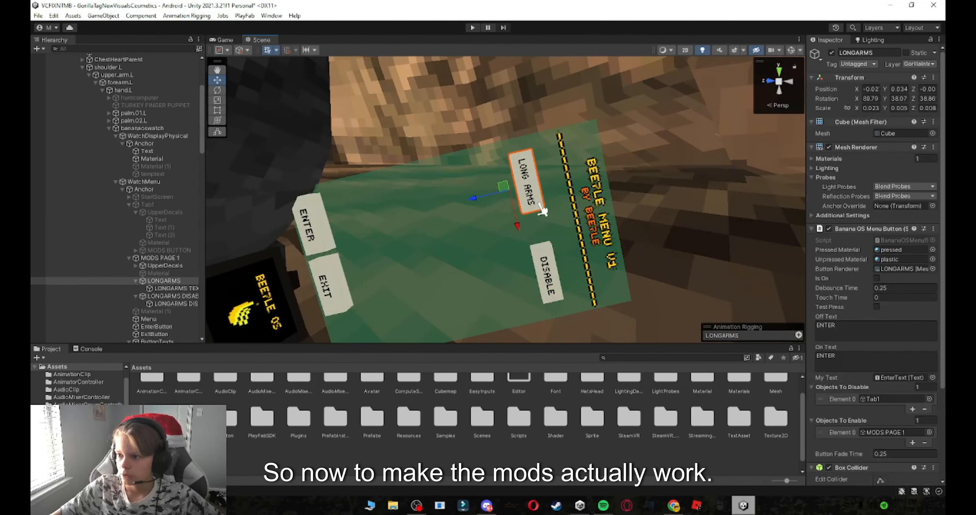
left_click_drag(523, 227, 526, 236)
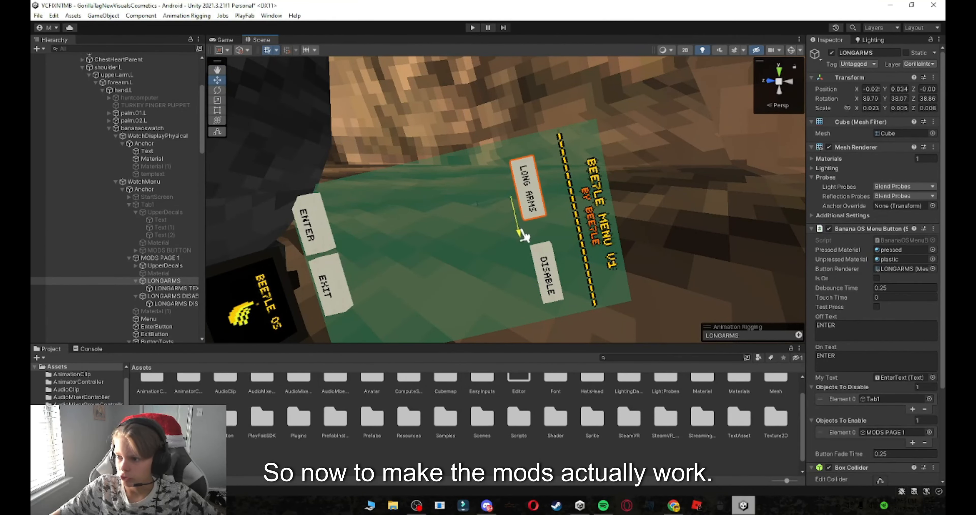
left_click(549, 259)
right_click_drag(538, 312, 449, 308)
Step: Duplicate the PlayerIDS object inside the MODS group and rename the copy LONGARMS
scroll(154, 311, "down", 7)
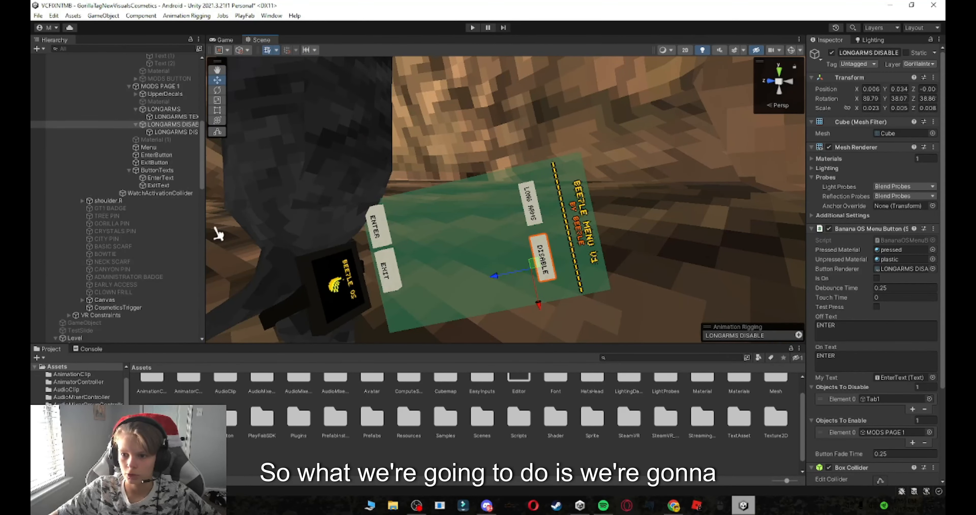
scroll(196, 250, "down", 15)
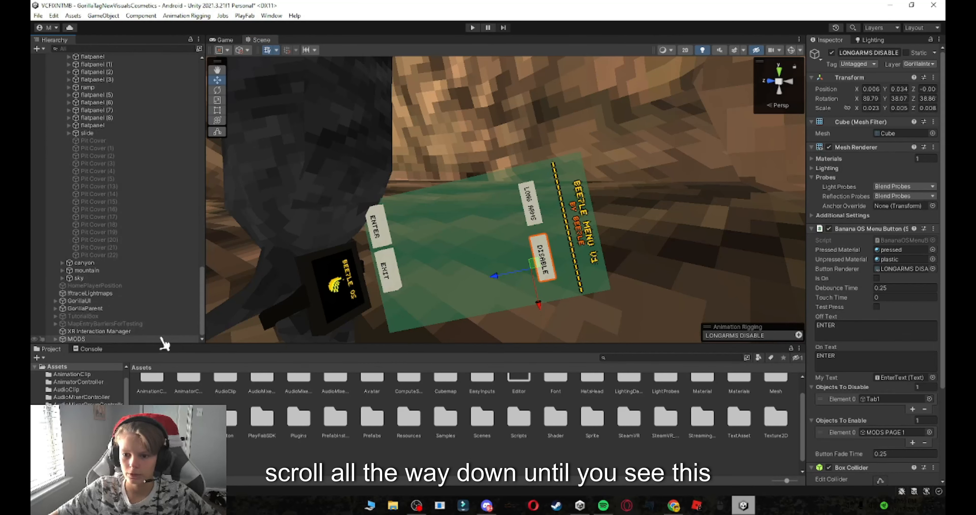
left_click(55, 338)
left_click(92, 338)
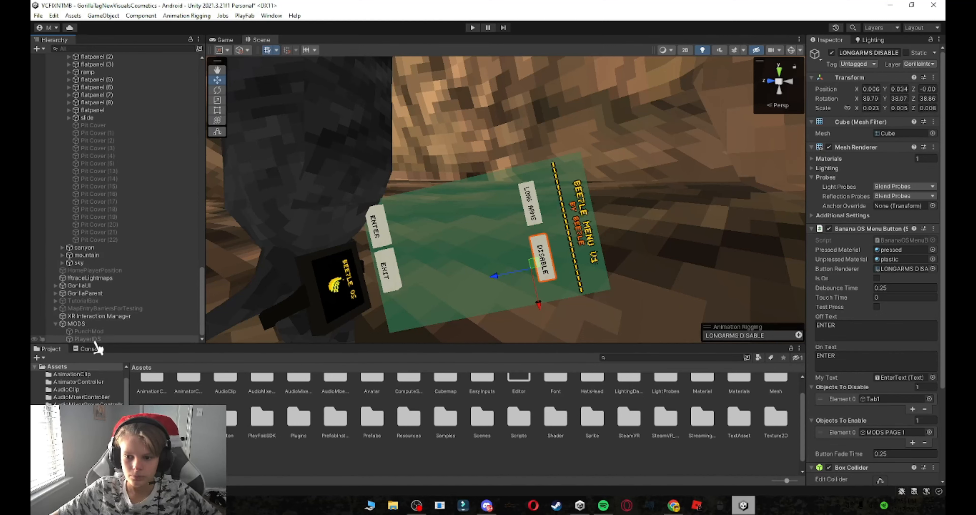
key("ctrl+d")
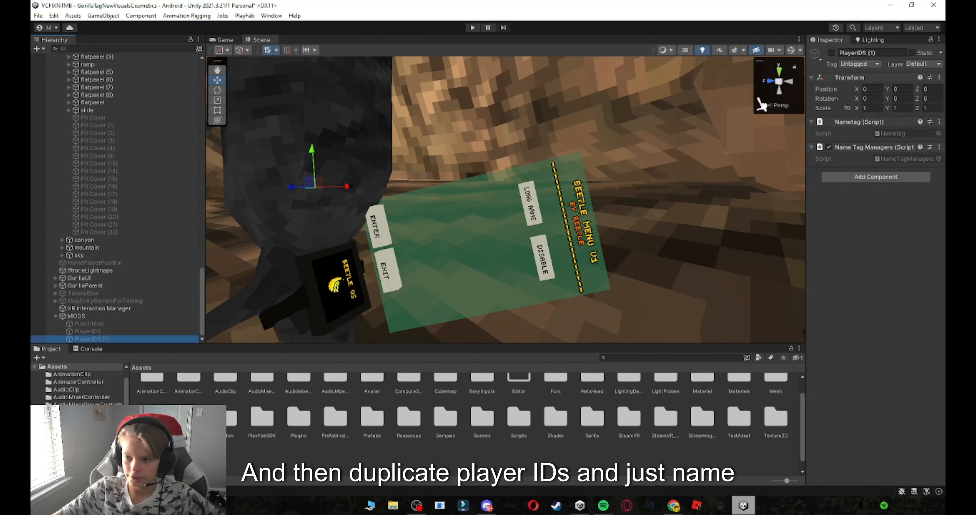
left_click(867, 55)
type("LONGAM")
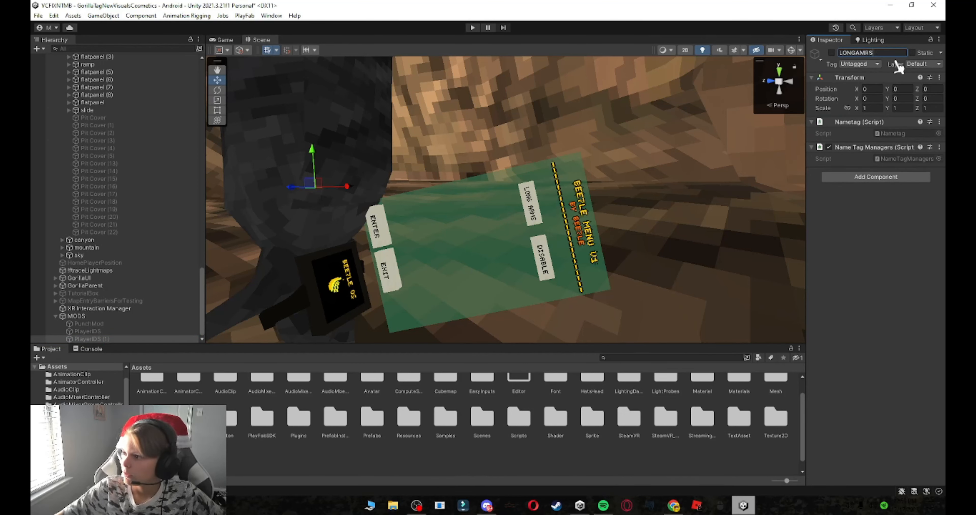
key("BackSpace")
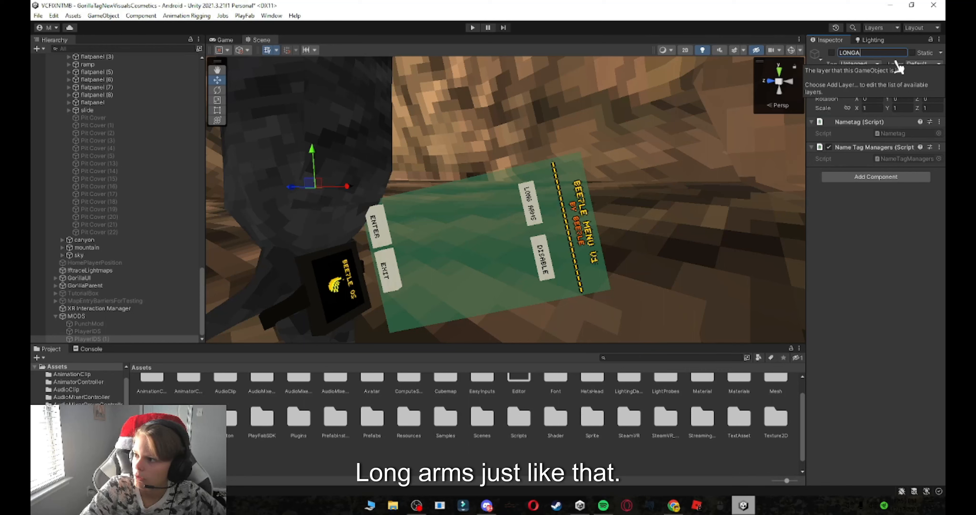
key("Return")
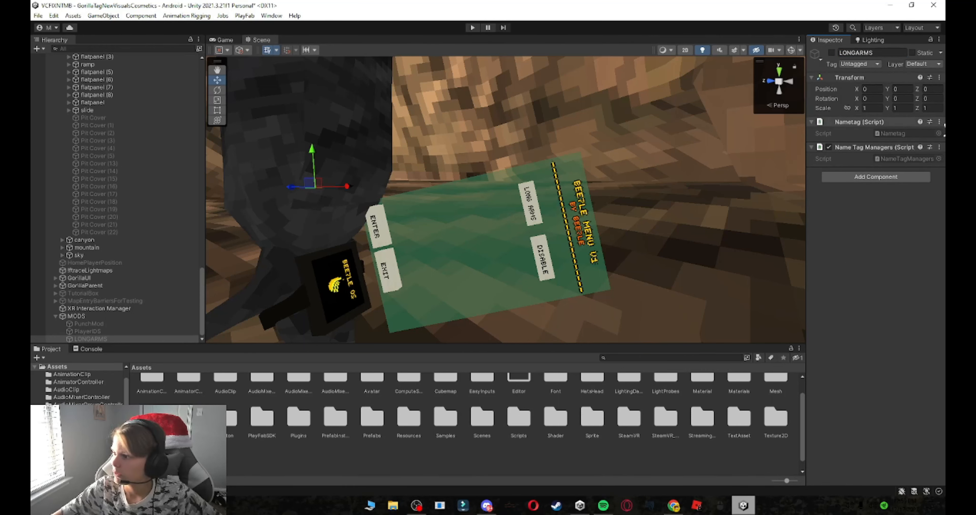
Step: Remove the Nametag and Name Tag Managers script components from the LONGARMS object in the MODS group
left_click(938, 121)
left_click(889, 148)
left_click(939, 121)
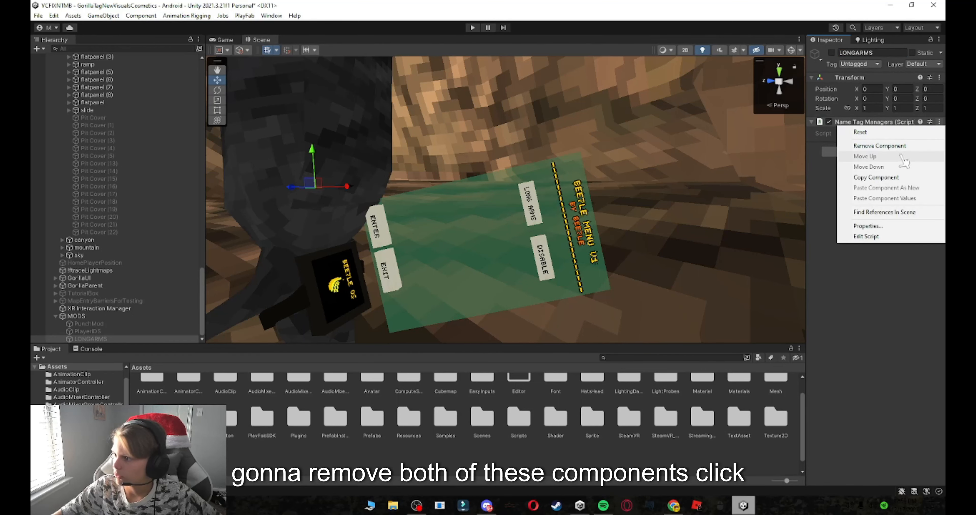
left_click(879, 146)
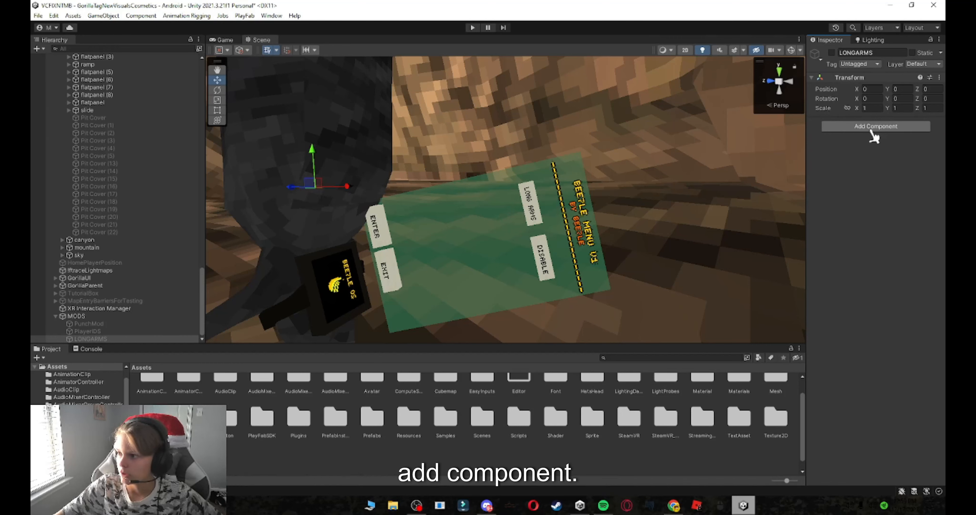
Step: Add the Longer Arms script component to the LONGARMS object in the MODS group
left_click(886, 126)
type("d")
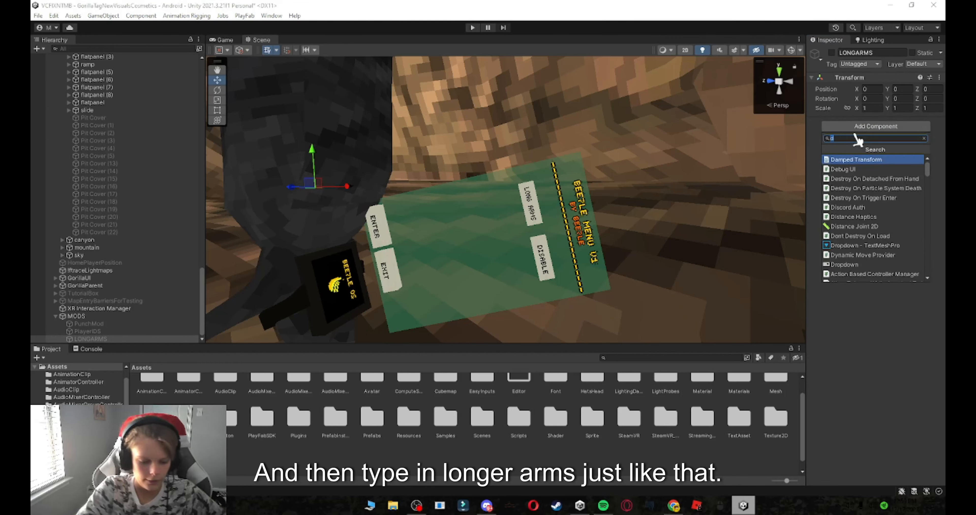
key("BackSpace")
type("LONGER")
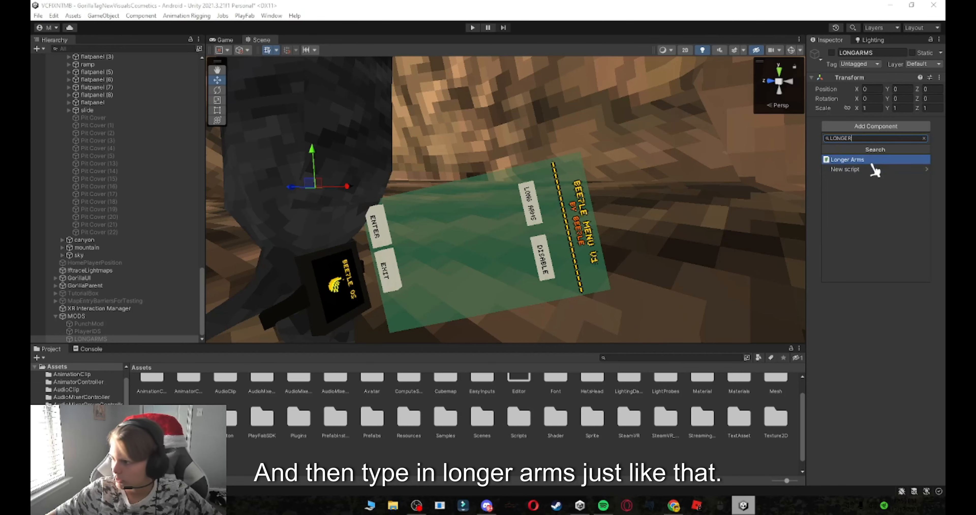
left_click(868, 160)
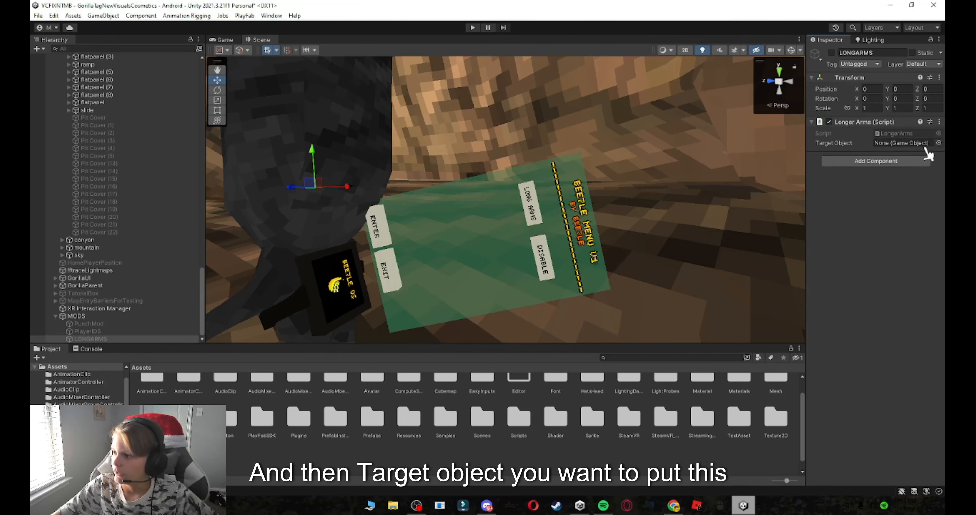
Step: Assign the scene object GorillaPlayer as the Target Object of the Longer Arms script
left_click(938, 143)
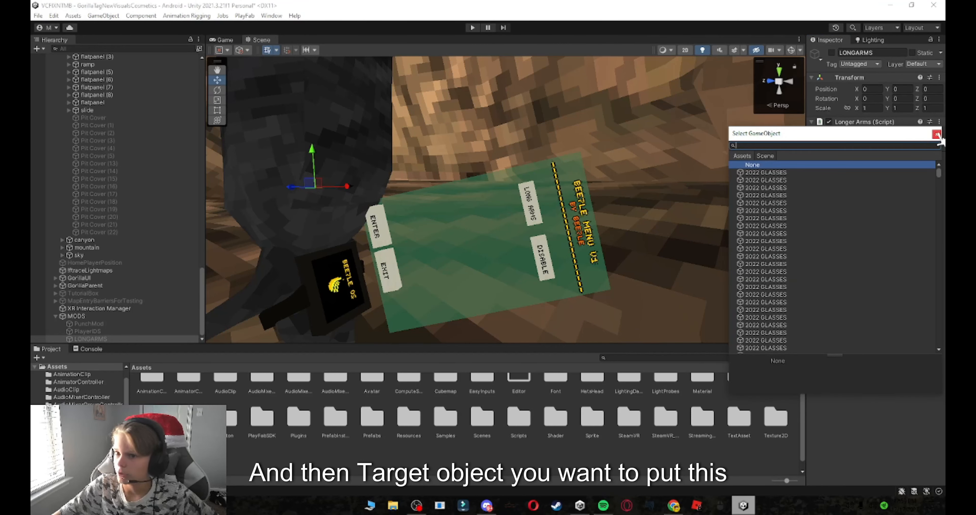
left_click(937, 133)
left_click(938, 141)
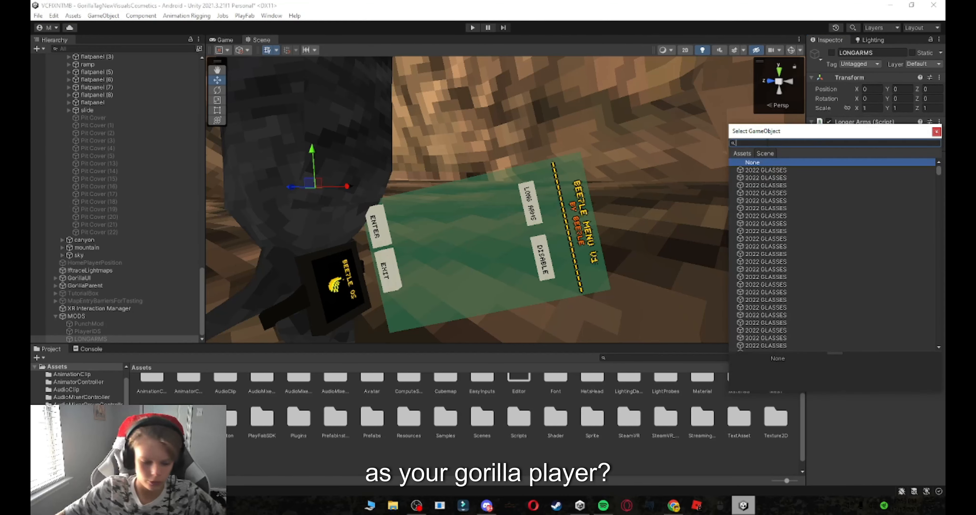
type("hgorilla")
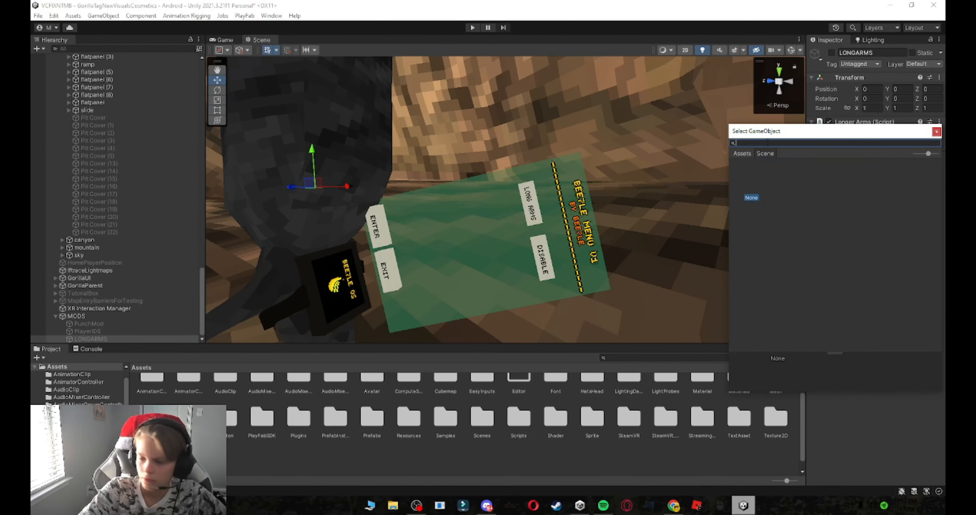
type("gorilla")
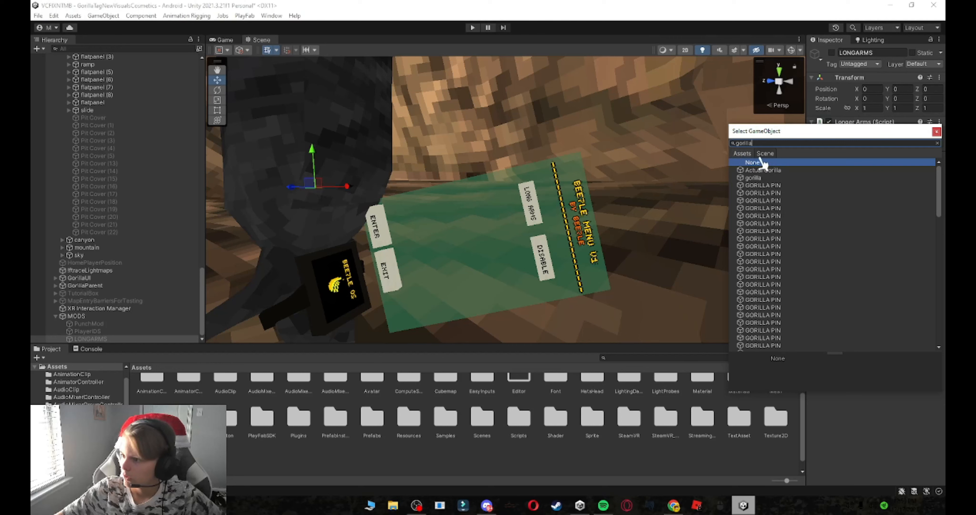
type(" player")
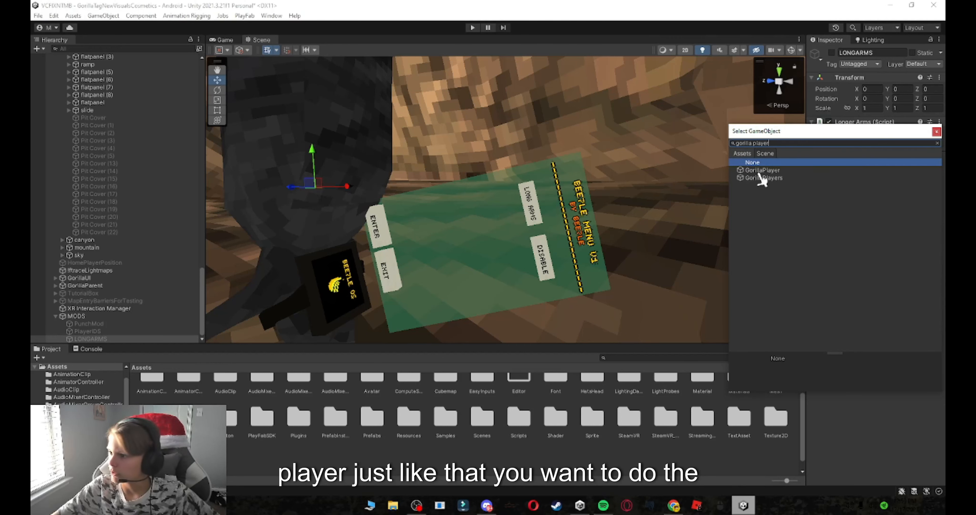
left_click(772, 171)
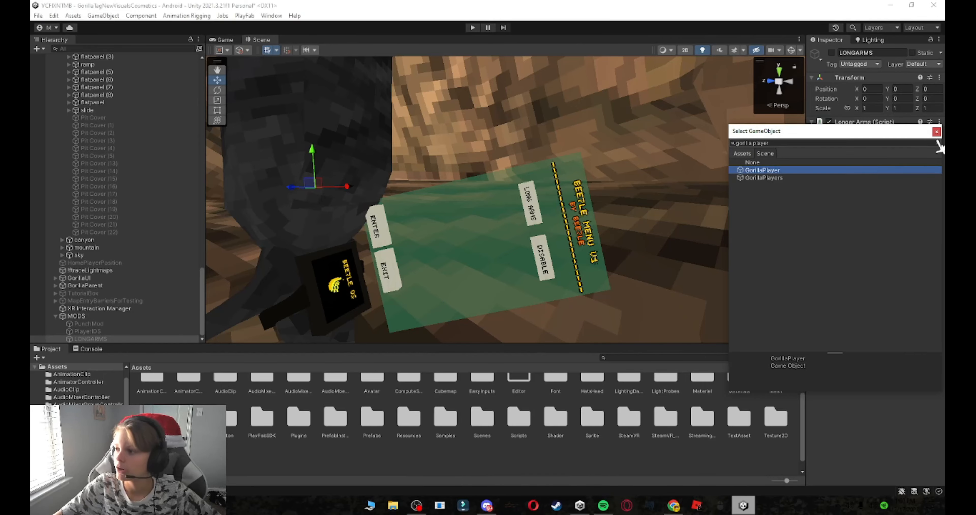
left_click(936, 131)
Step: Remove Tab1 from Objects To Disable and MODS PAGE 1 from Objects To Enable on the LONGARMS menu button
right_click_drag(550, 152, 537, 189)
scroll(547, 185, "up", 3)
scroll(547, 184, "down", 2)
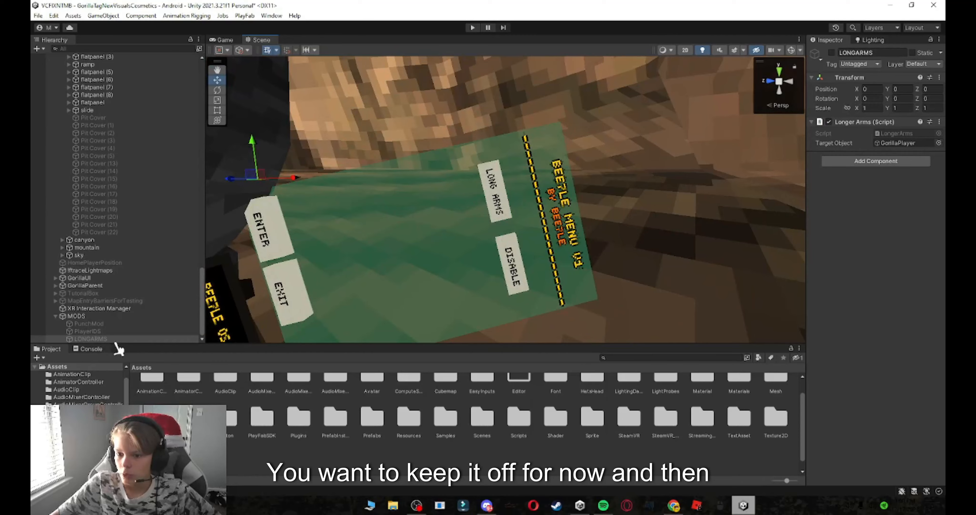
scroll(366, 256, "up", 4)
left_click(467, 186)
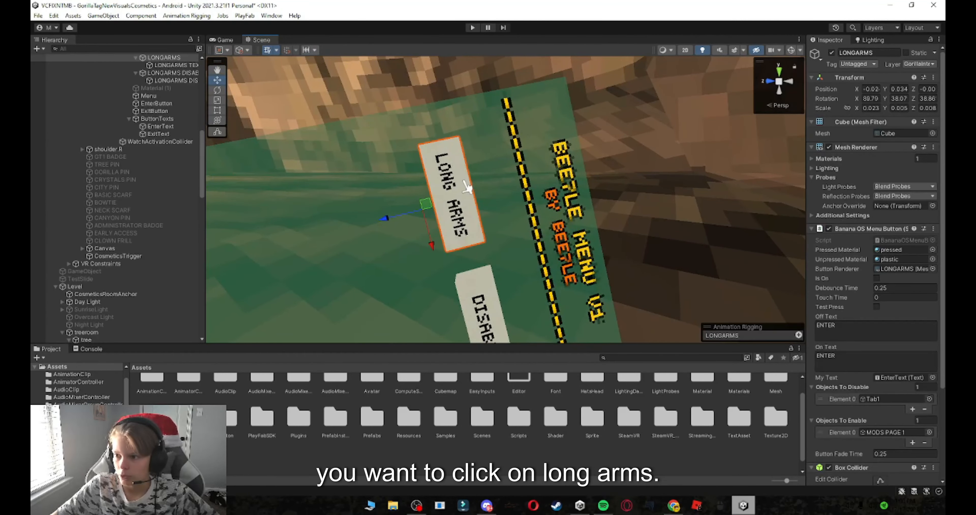
scroll(831, 270, "down", 3)
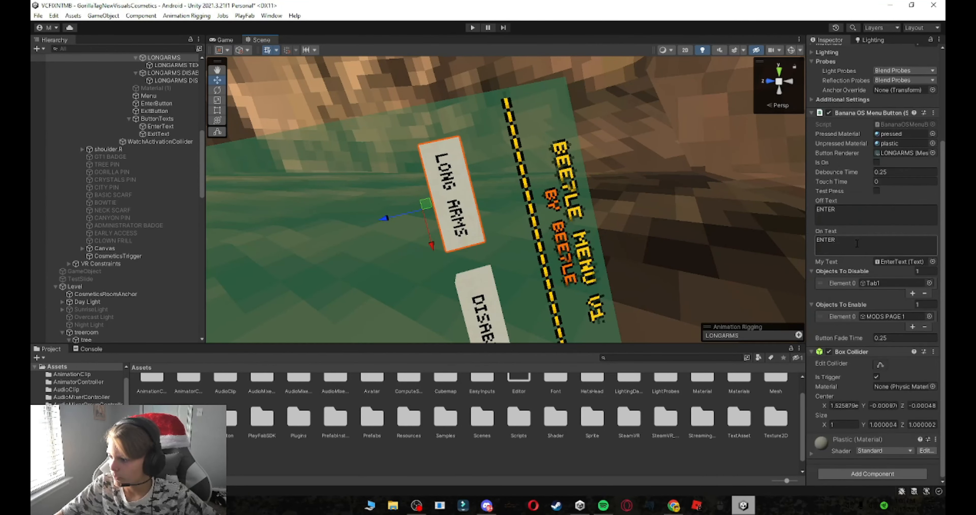
scroll(890, 287, "down", 2)
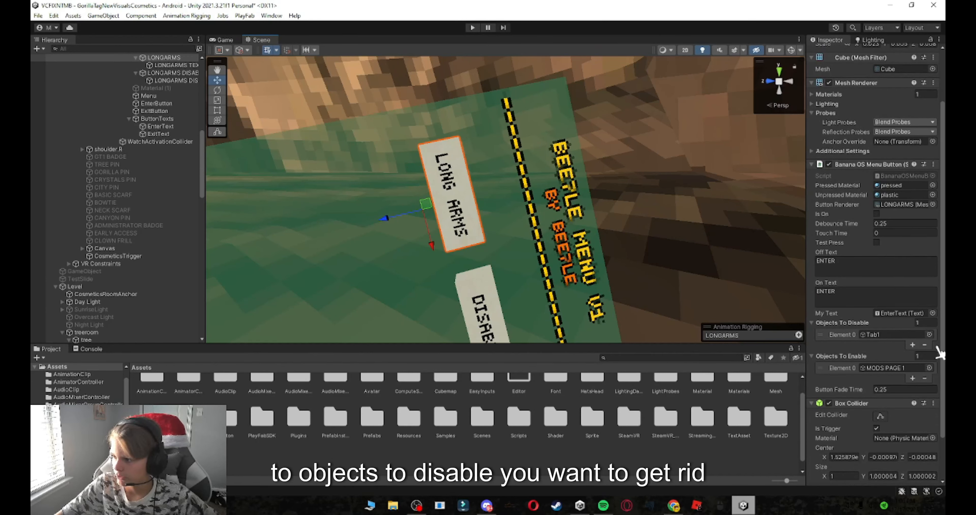
left_click(926, 345)
left_click(924, 379)
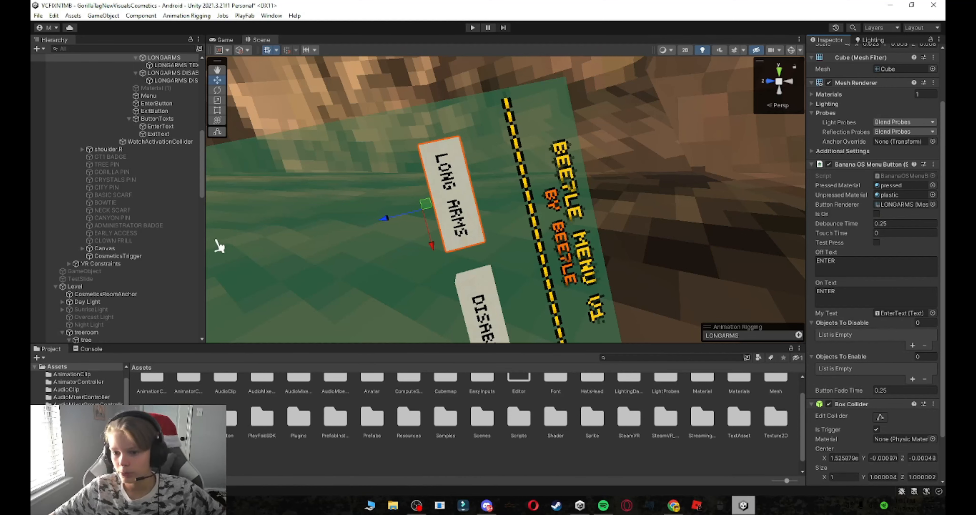
Step: Add the LONGARMS object from the MODS group to the LONGARMS button's Objects To Enable list
left_click_drag(202, 190, 185, 363)
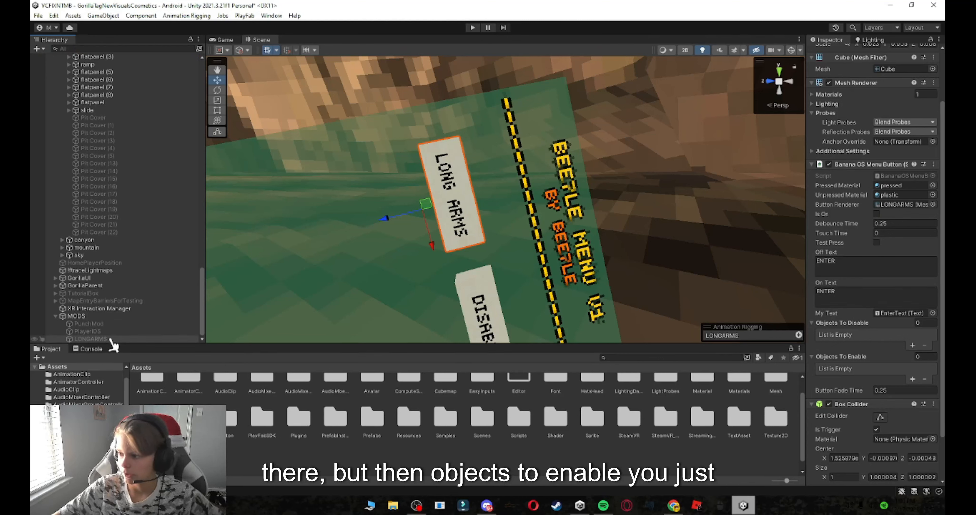
left_click_drag(111, 340, 865, 364)
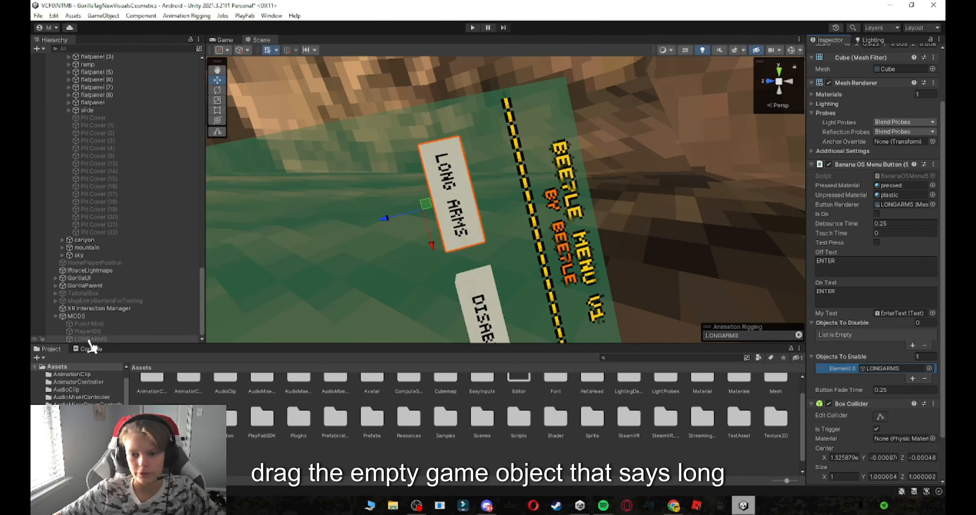
key("s")
right_click_drag(420, 215, 487, 217)
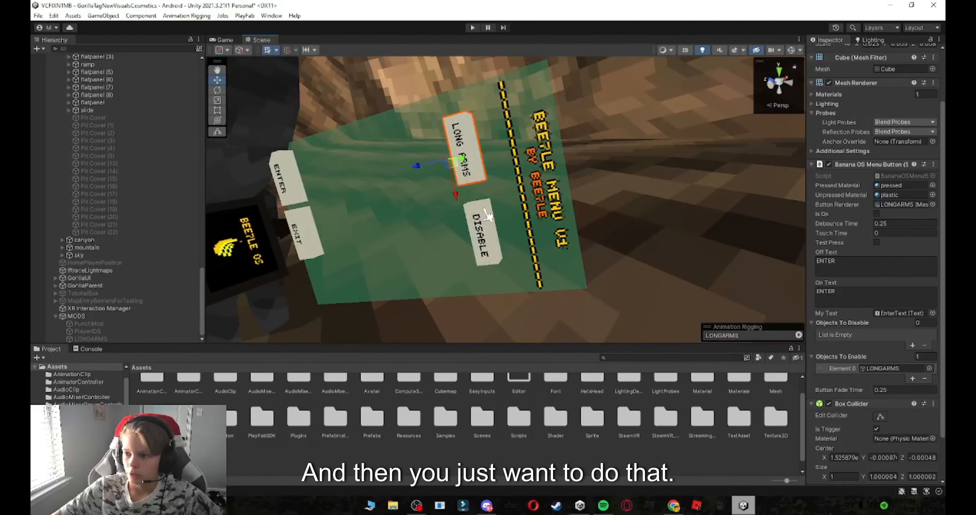
Step: Clear Objects To Enable on the DISABLE menu button and add the LONGARMS object from the MODS group to its Objects To Disable
left_click(488, 218)
left_click(925, 378)
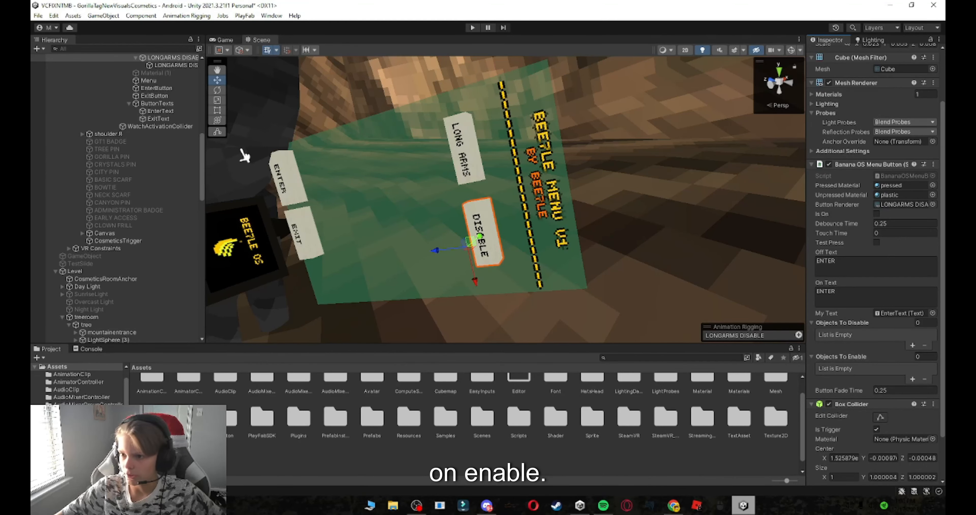
left_click_drag(205, 163, 198, 274)
left_click_drag(196, 170, 180, 308)
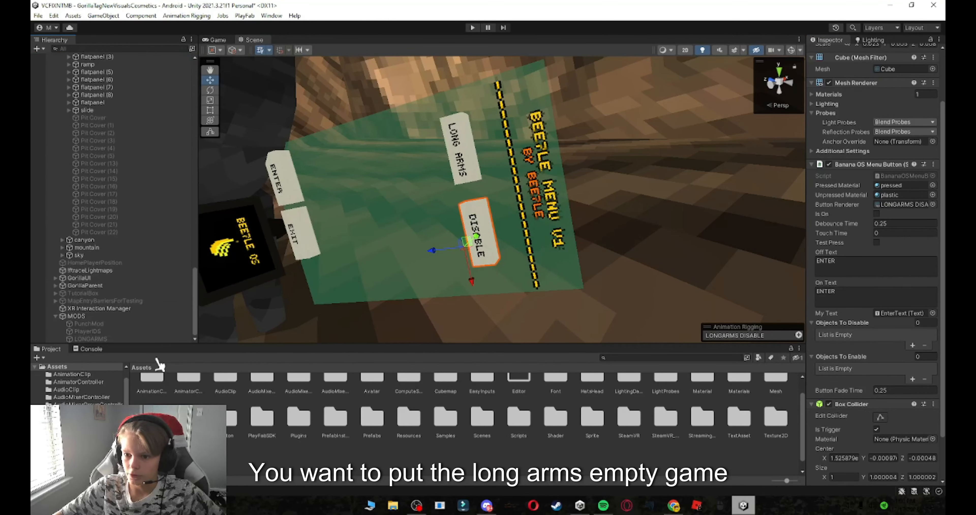
left_click_drag(95, 338, 868, 332)
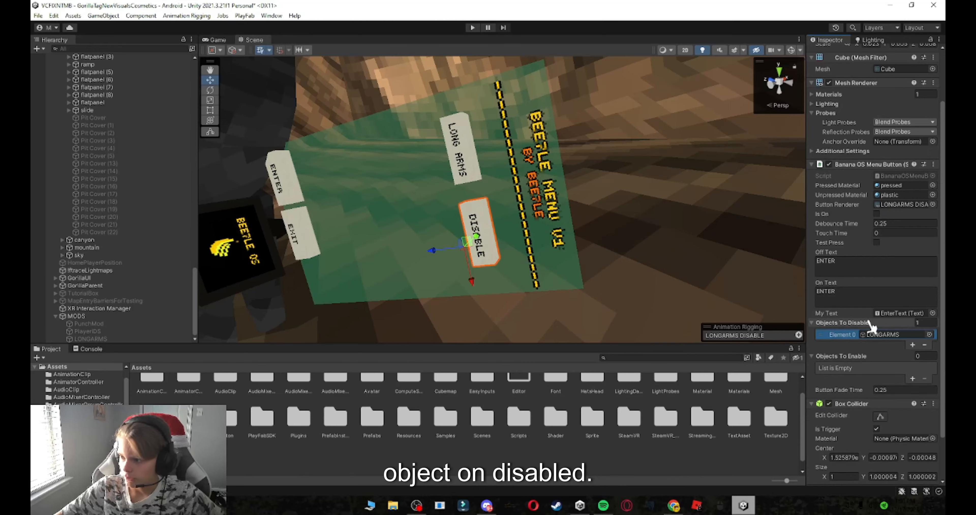
Step: Run the game, trigger Test Press on the LONG ARMS menu button to check the mod, and stop the run
left_click(472, 28)
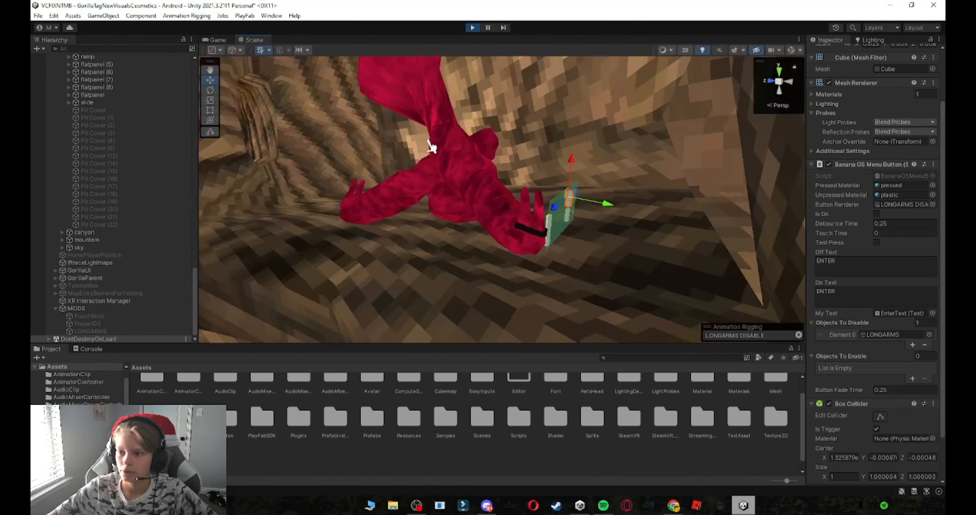
left_click(566, 215)
right_click_drag(530, 189, 505, 178)
left_click(876, 243)
key("w")
left_click(877, 242)
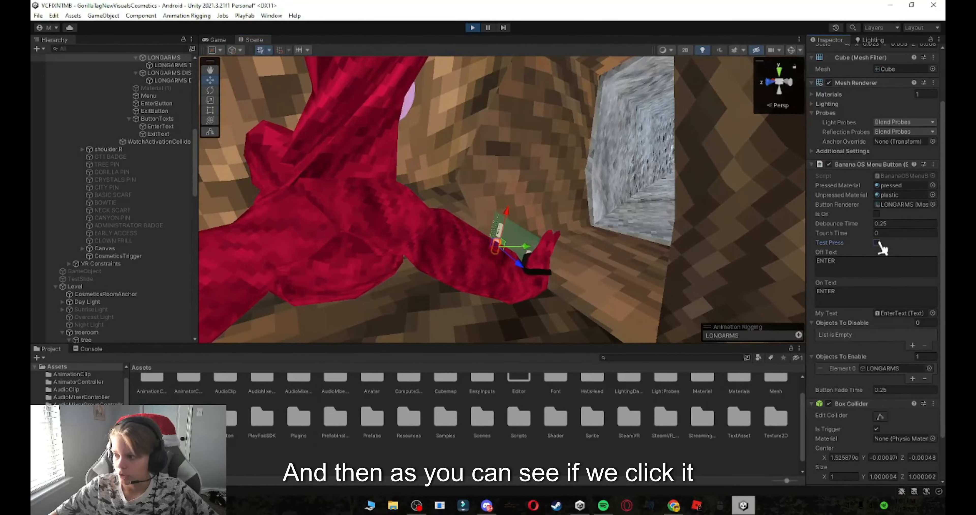
scroll(528, 235, "up", 3)
left_click(472, 27)
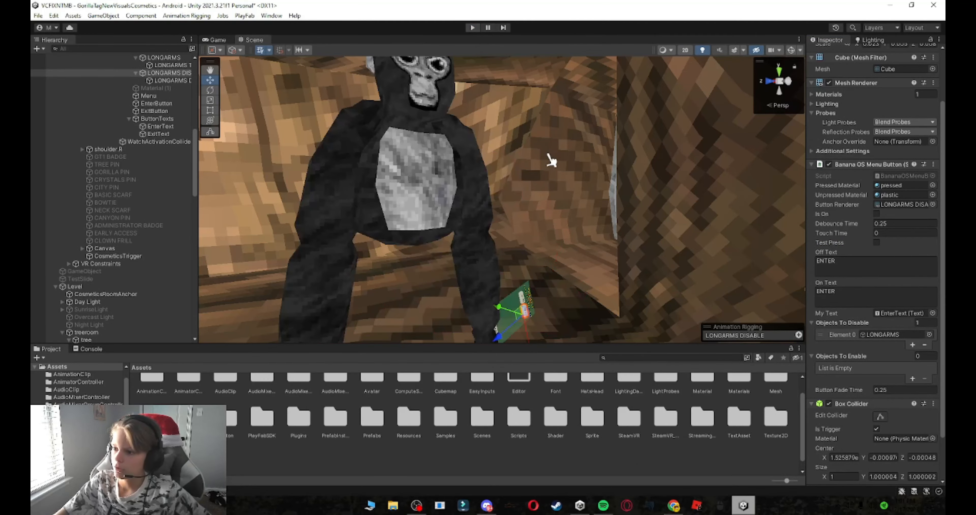
Step: Duplicate the LONG ARMS and DISABLE buttons and move the copies towards the ENTER and EXIT buttons on the menu
right_click_drag(548, 157, 463, 219)
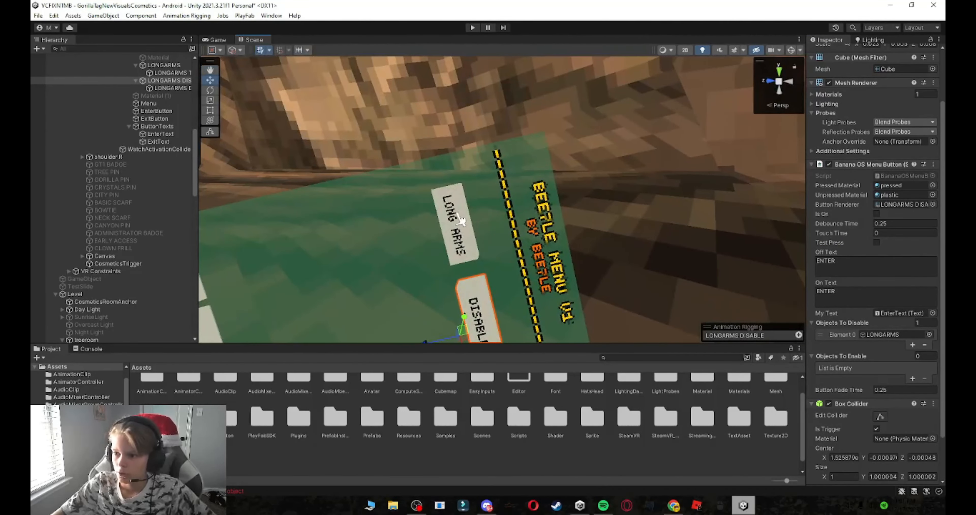
left_click(463, 219)
mouse_move(517, 273)
right_mouse_down()
mouse_move(534, 307)
mouse_move(523, 290)
right_mouse_up()
key("ctrl+d")
left_click_drag(514, 221, 469, 231)
Step: Rename the duplicated LONG ARMS button as PLATFORMS and the duplicated DISABLE button as PLATFORMS DISABLE
scroll(872, 151, "up", 5)
left_click(862, 53)
type("PLATFORMS")
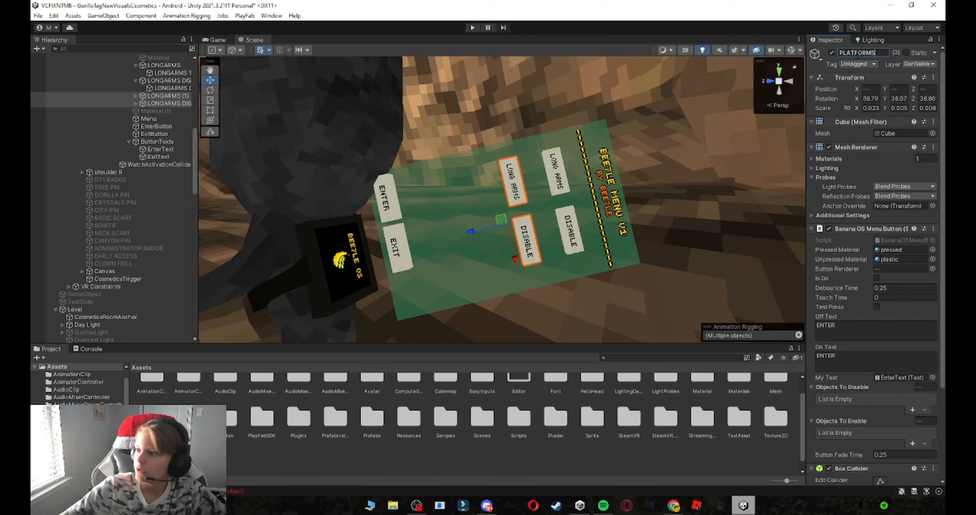
left_click(602, 476)
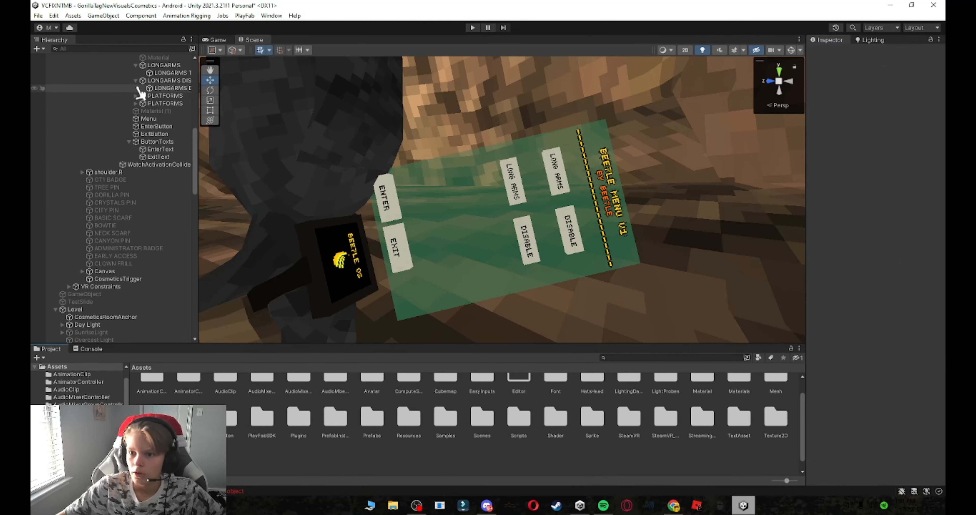
left_click(164, 103)
left_click(893, 52)
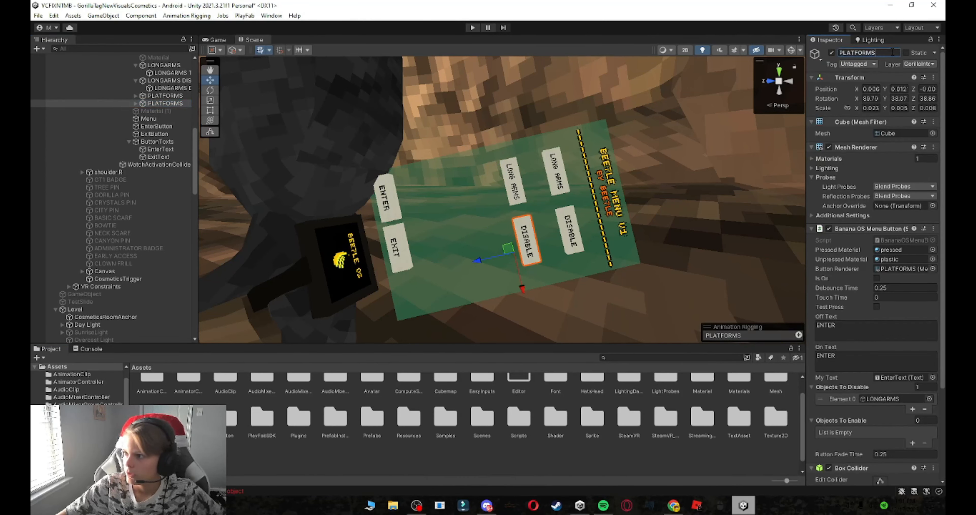
type("DISABLE")
key("Return")
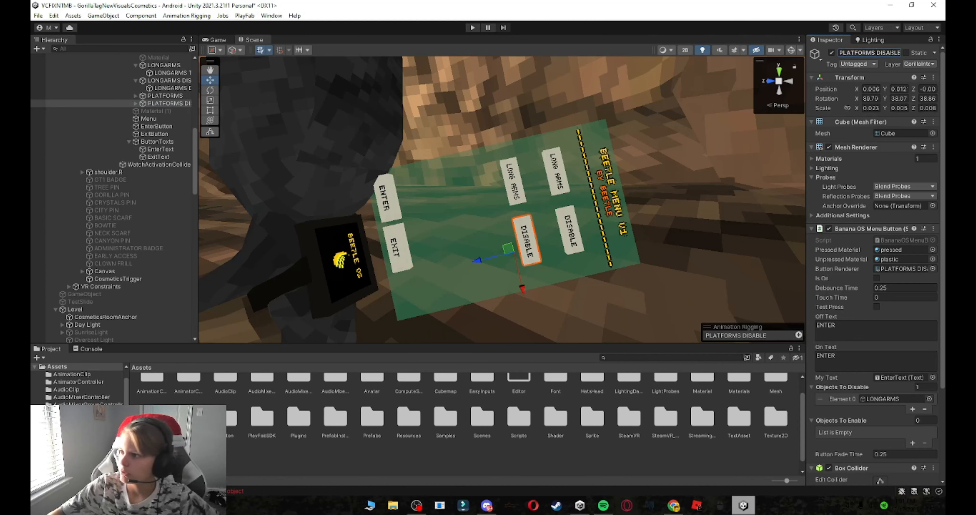
Step: Change the label text of the PLATFORMS button to PLATFORMS
left_click(135, 104)
left_click(143, 97)
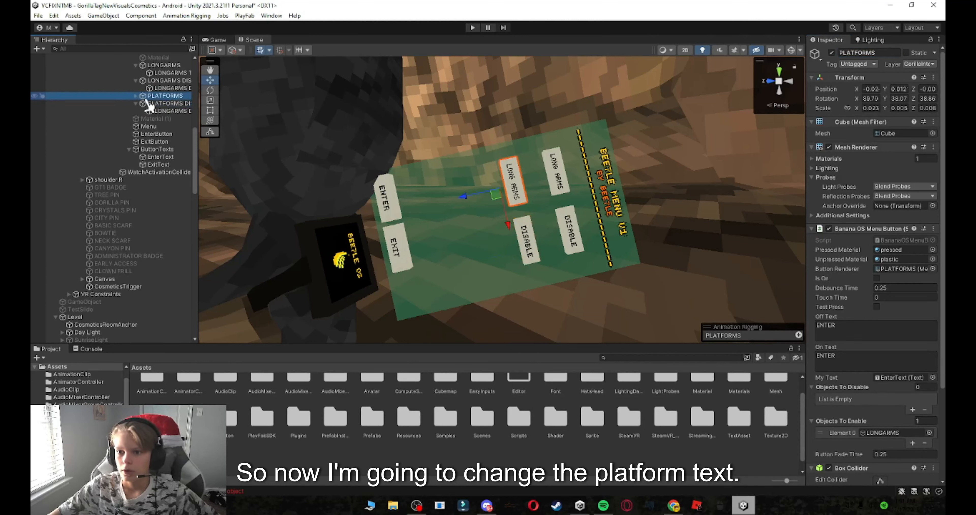
left_click(136, 96)
left_click(159, 103)
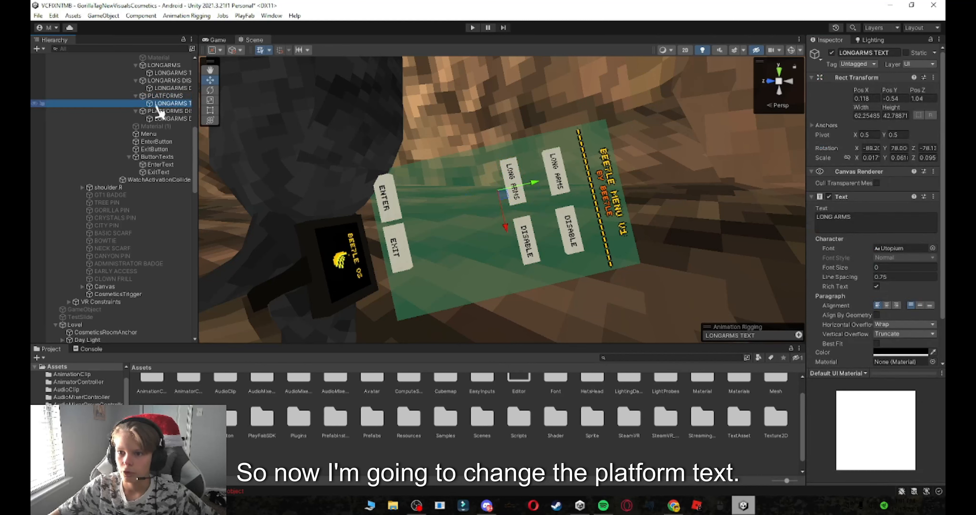
left_click(873, 222)
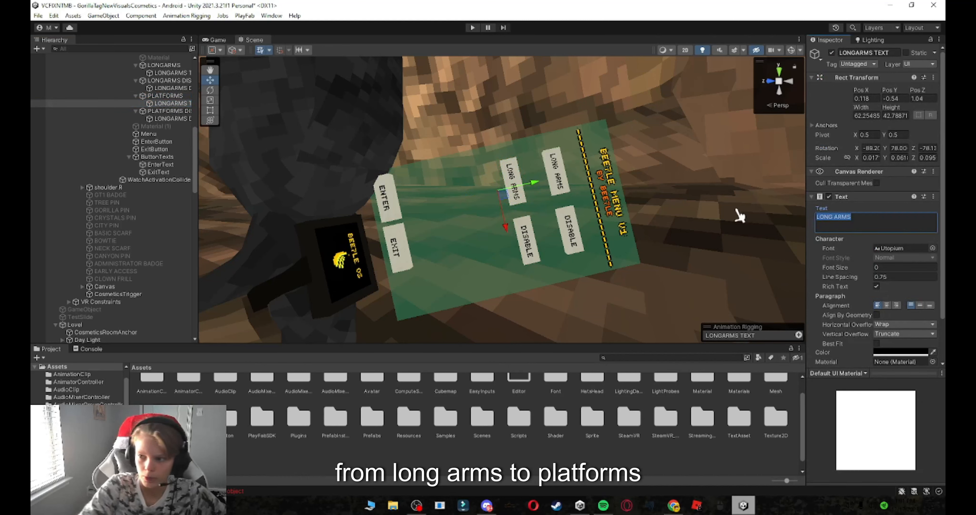
type("PLATFOR")
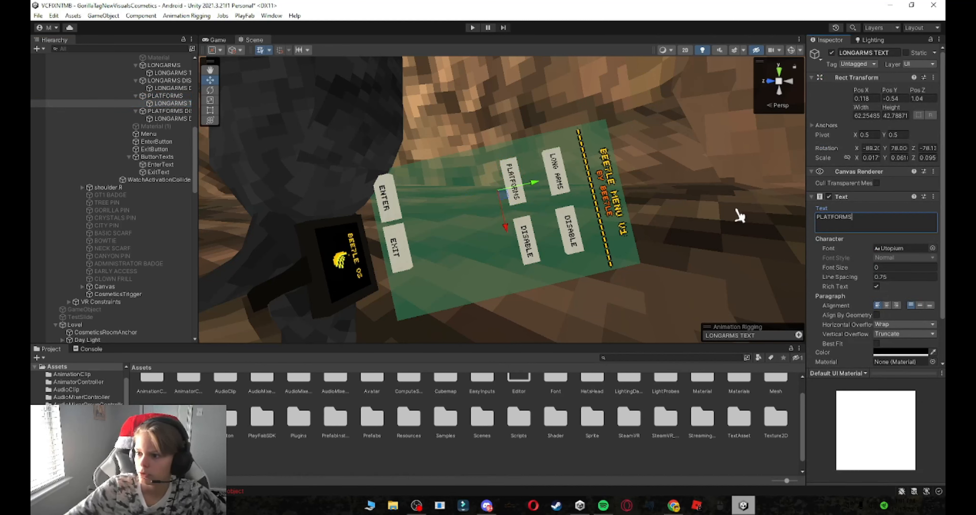
Step: Duplicate the LONGARMS object in the MODS group and rename the copy PLATFORMS
scroll(519, 216, "up", 5)
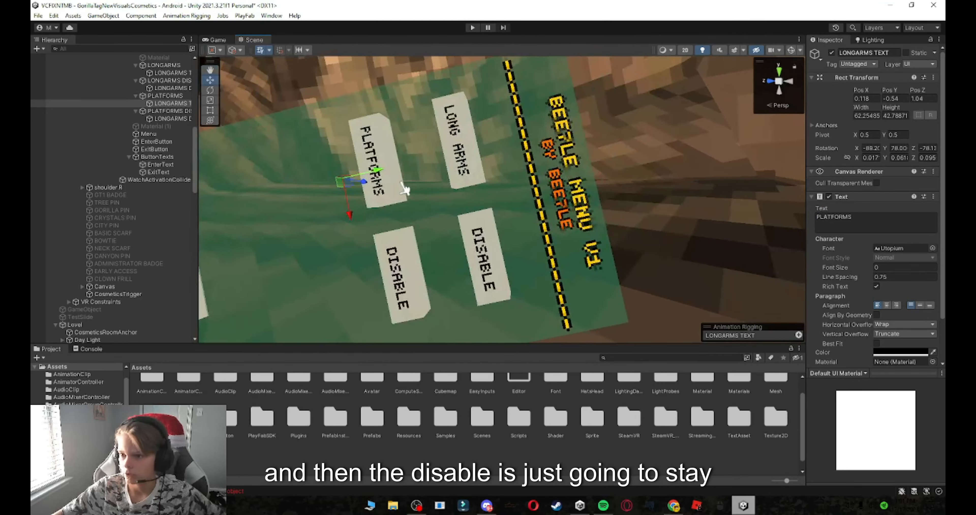
left_click(401, 188)
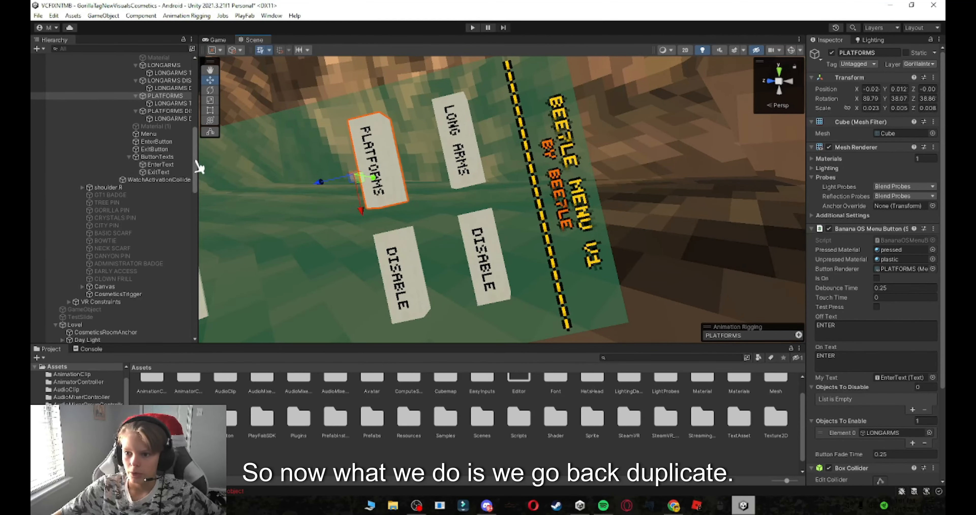
left_click_drag(196, 160, 175, 335)
left_click(108, 338)
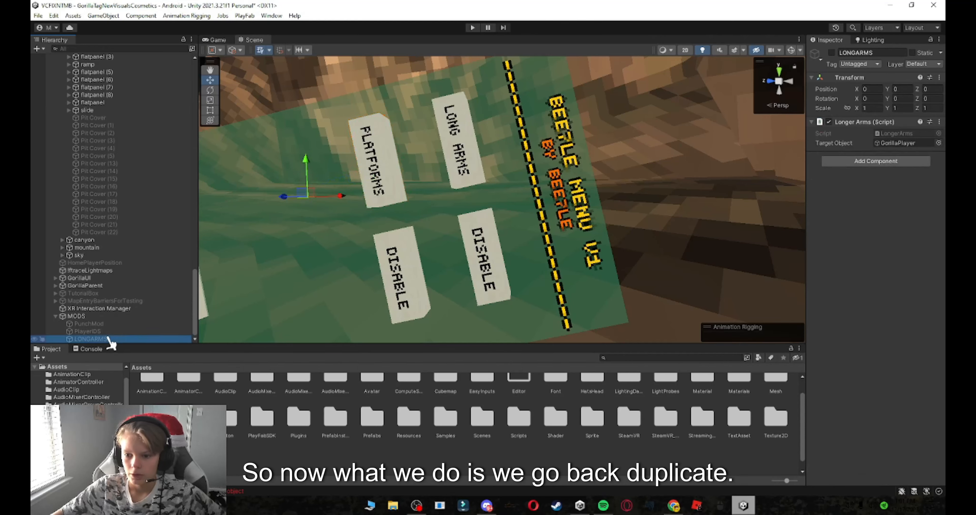
key("ctrl+d")
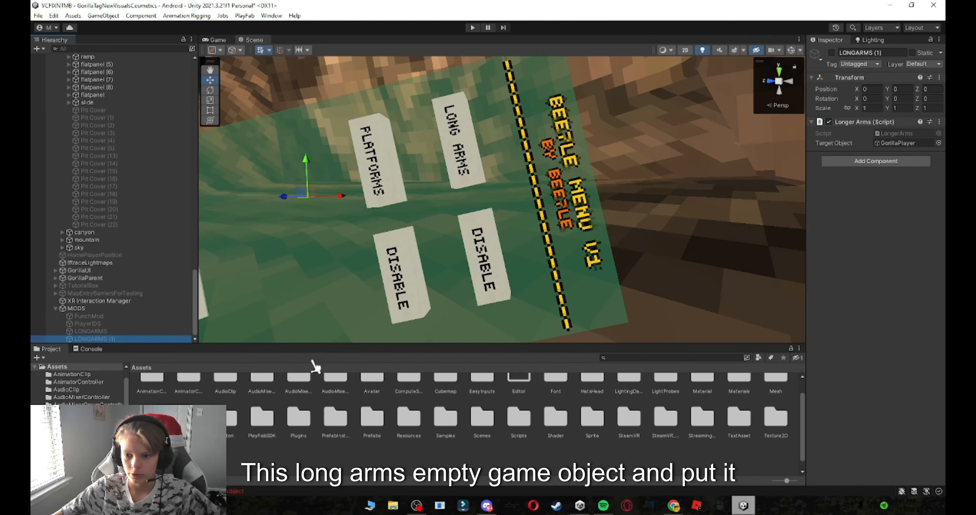
left_click(891, 54)
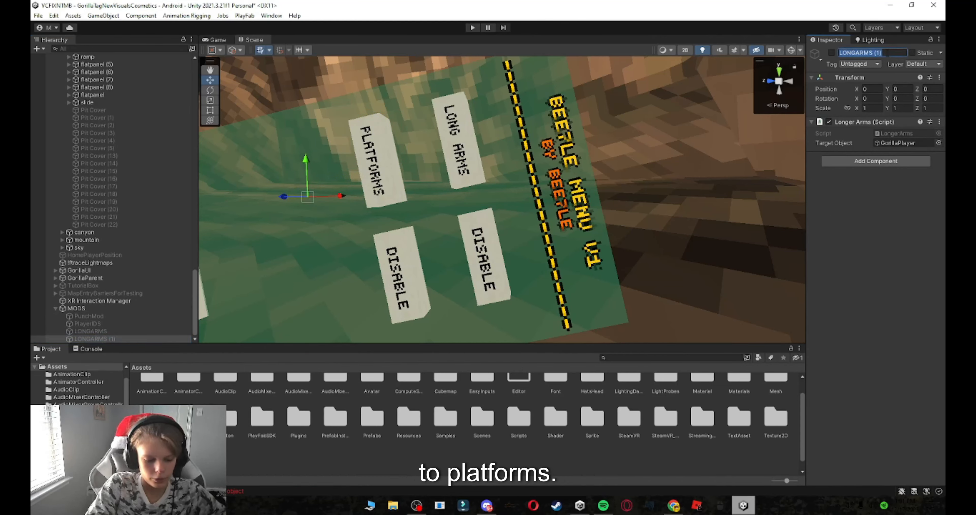
type("PLAT")
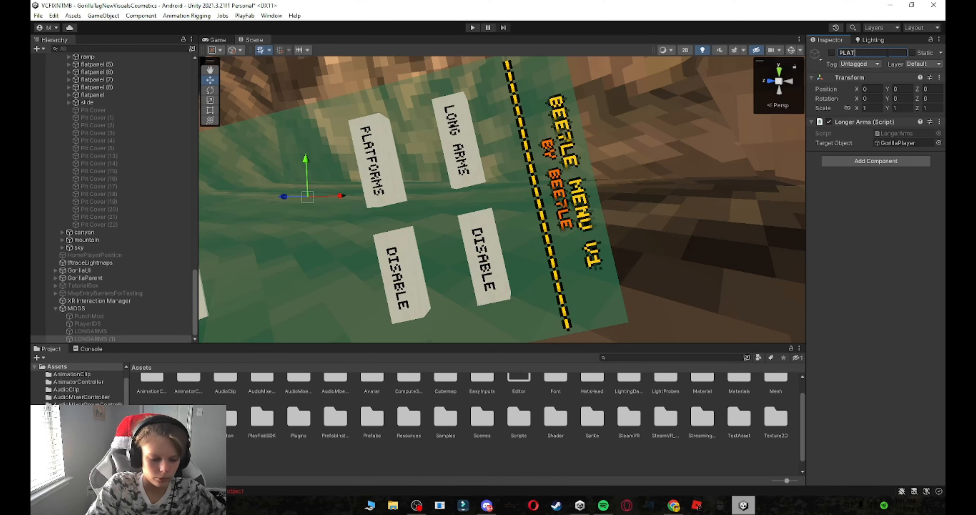
type("FORMS")
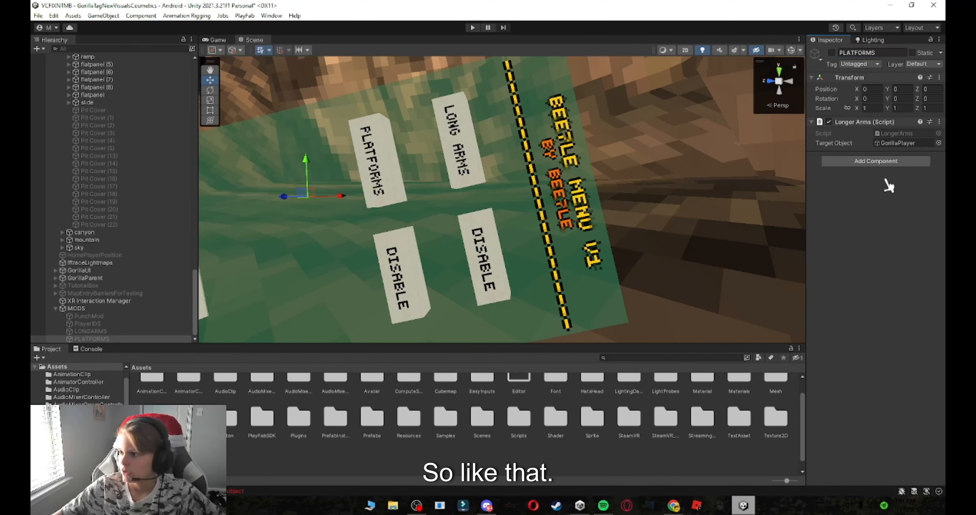
Step: Replace the Longer Arms script on the PLATFORMS object in the MODS group with the Platforms script
left_click(934, 122)
left_click(939, 122)
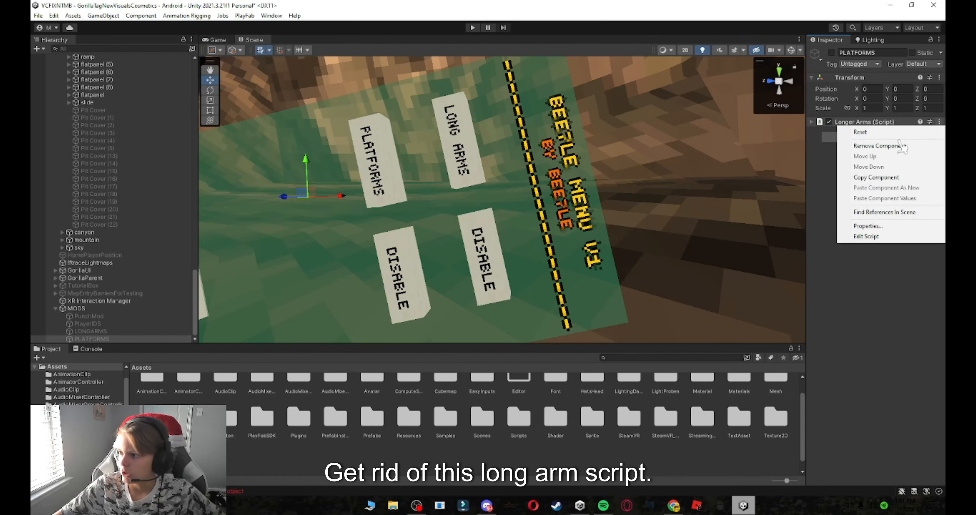
left_click(865, 140)
left_click(865, 127)
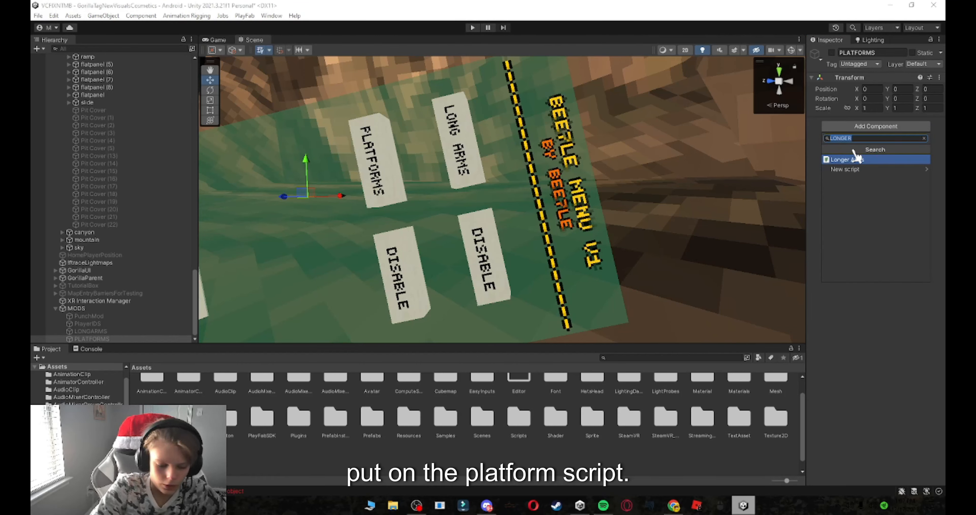
type("platf")
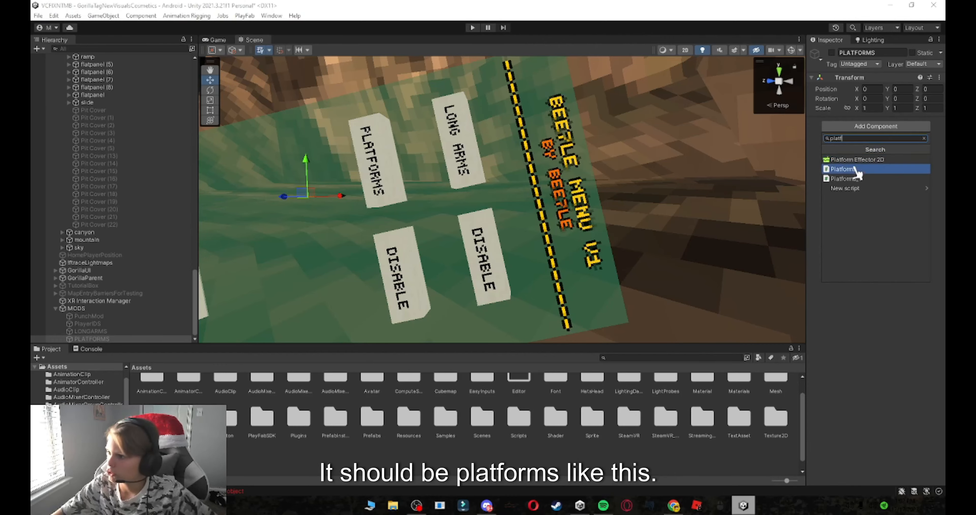
left_click(852, 169)
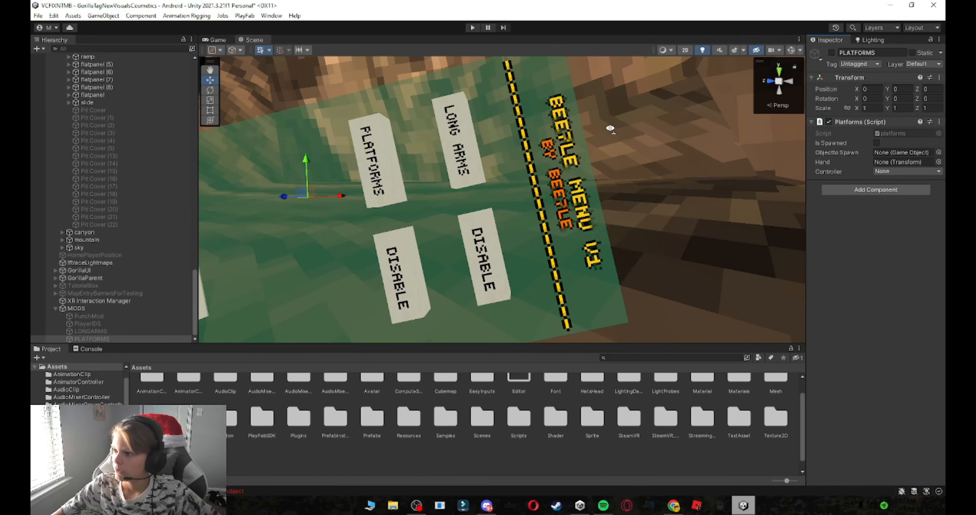
Step: Assign the Platform prefab from the project assets as the object to spawn in the Platforms script
scroll(614, 135, "down", 5)
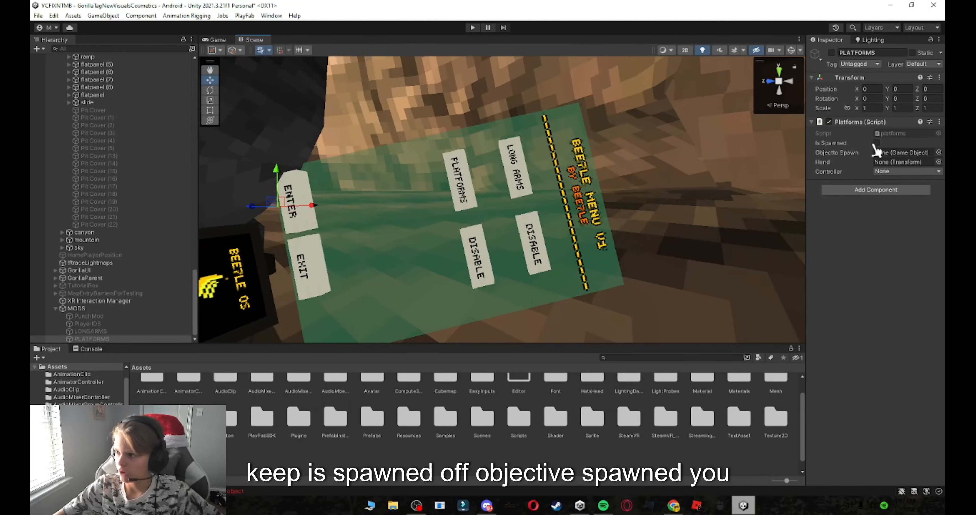
left_click(938, 152)
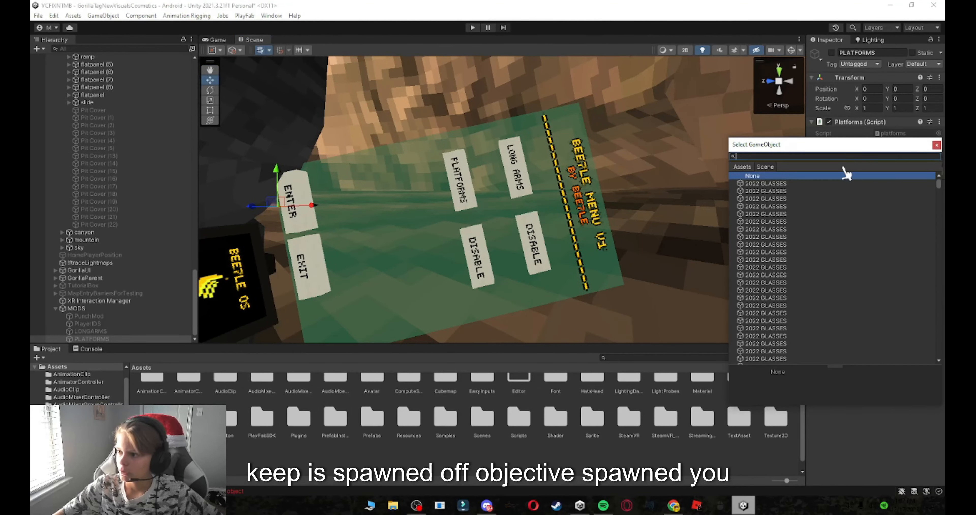
type("platfo")
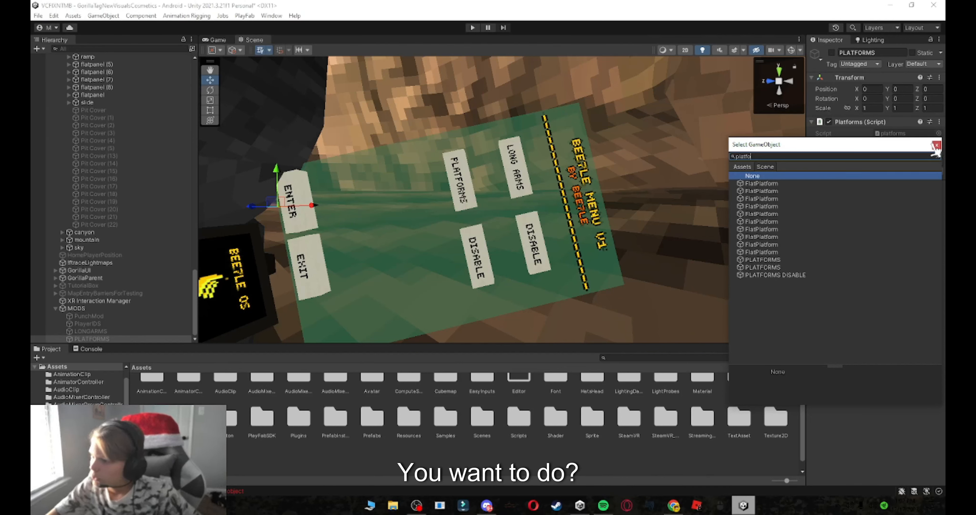
left_click(750, 167)
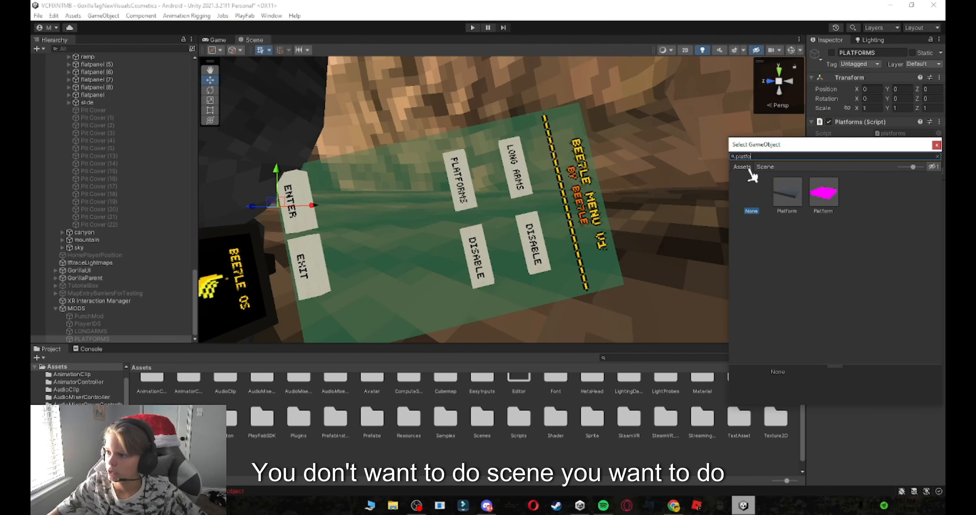
left_click(791, 195)
double_click(790, 198)
Step: Rename the PLATFORMS object in the MODS group as PLATFORMS RIGHT
scroll(439, 218, "down", 3)
left_click(883, 53)
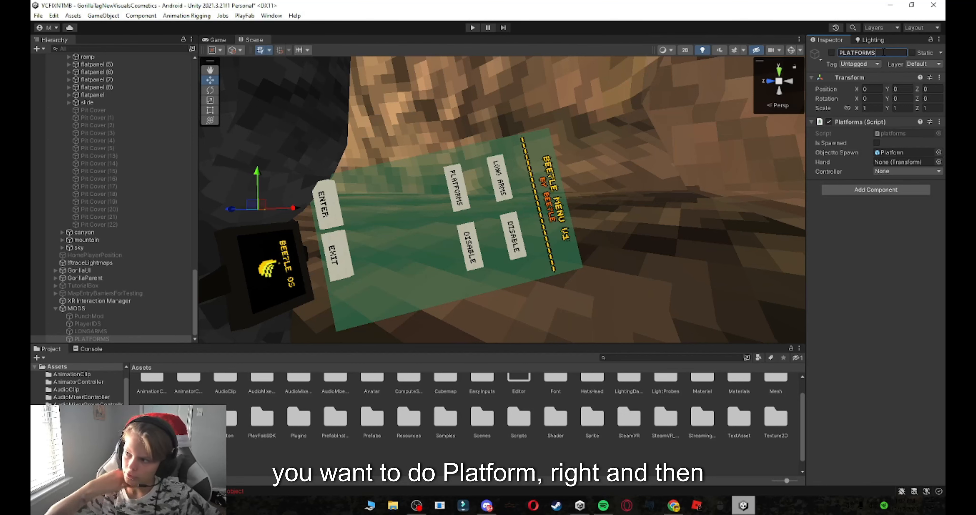
type("RIGHT")
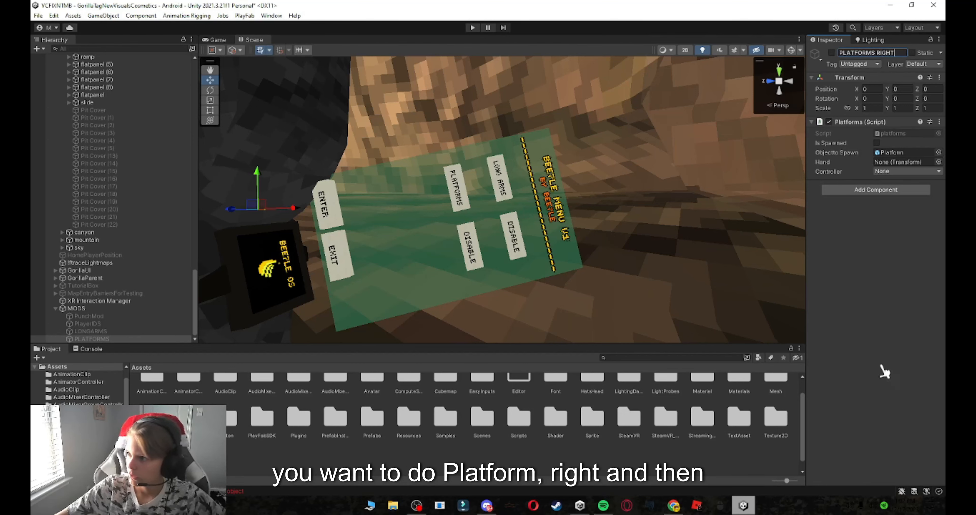
Step: Duplicate the PLATFORMS RIGHT object and rename the copy PLATFORMS LEFT
left_click(113, 332)
left_click(113, 338)
key("ctrl+d")
left_click(884, 52)
type("PLATFORMS LEFT")
Step: Assign the scene's RightHand Controller as the Hand of the Platforms script on PLATFORMS RIGHT
left_click(113, 331)
left_click(935, 162)
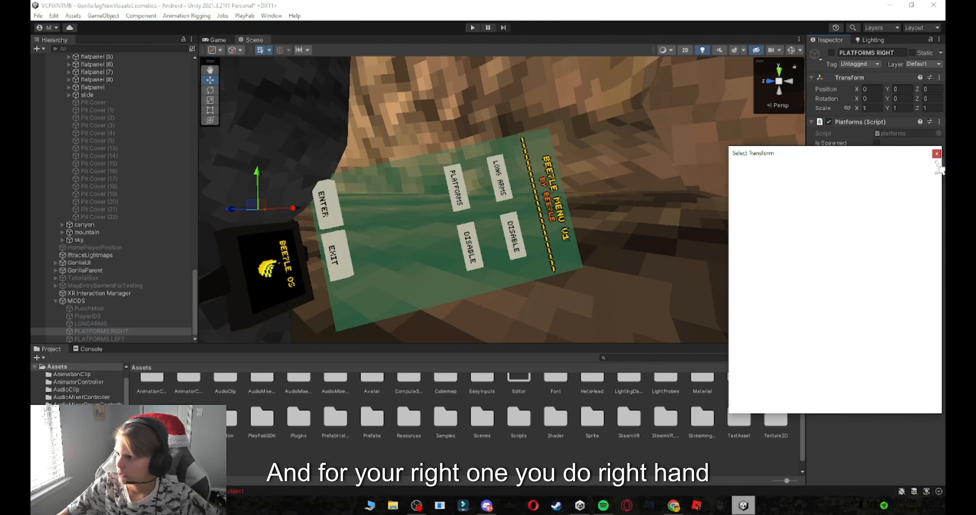
type("right ha")
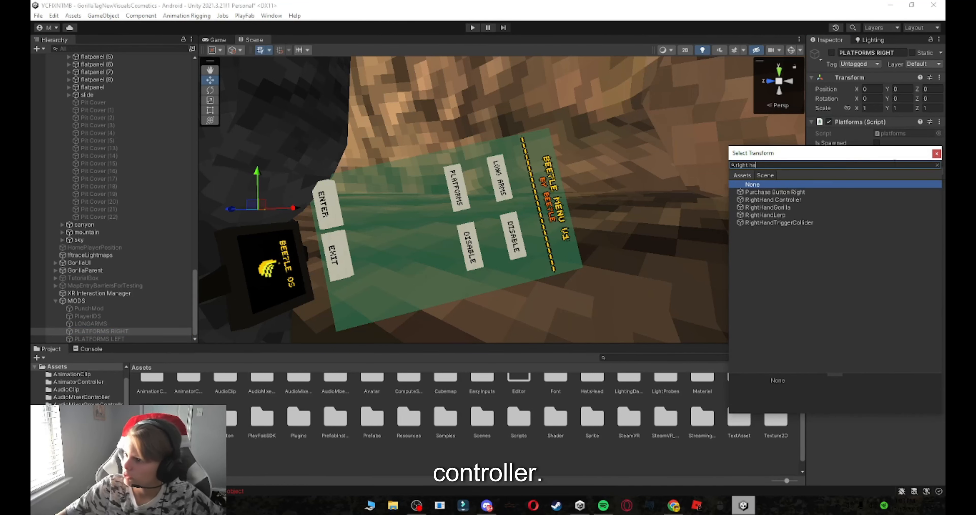
left_click(789, 200)
double_click(885, 200)
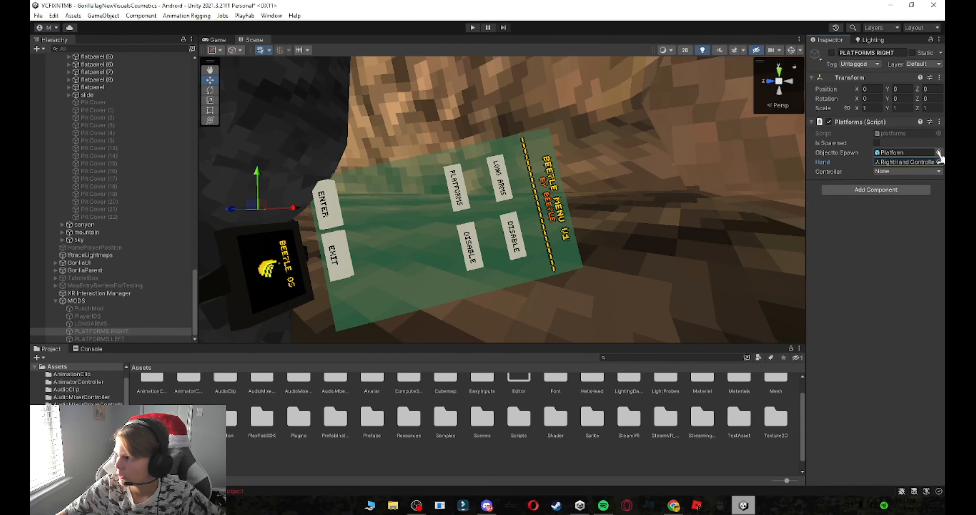
Step: Set the Controller of PLATFORMS RIGHT to Right and enable Is Spawned on both PLATFORMS RIGHT and PLATFORMS LEFT
left_click(935, 171)
left_click(889, 297)
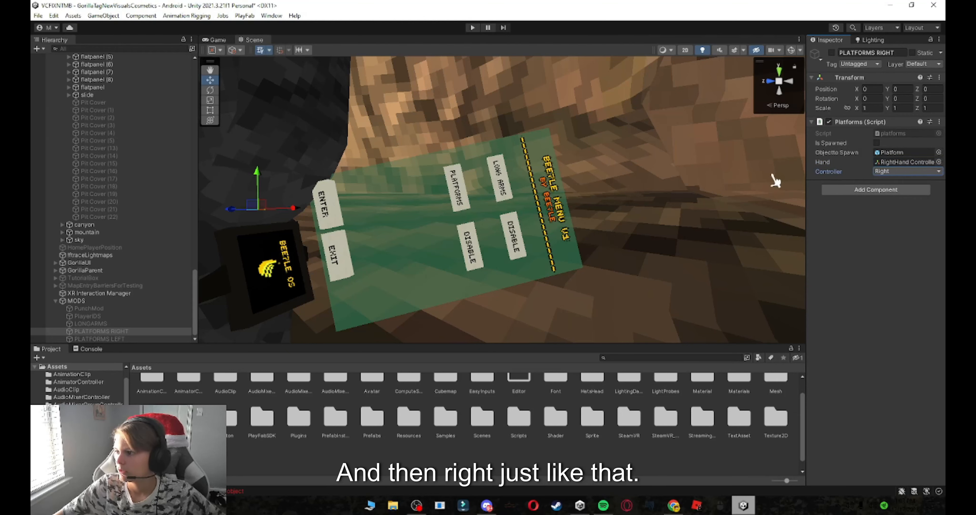
left_click(114, 338, "shift")
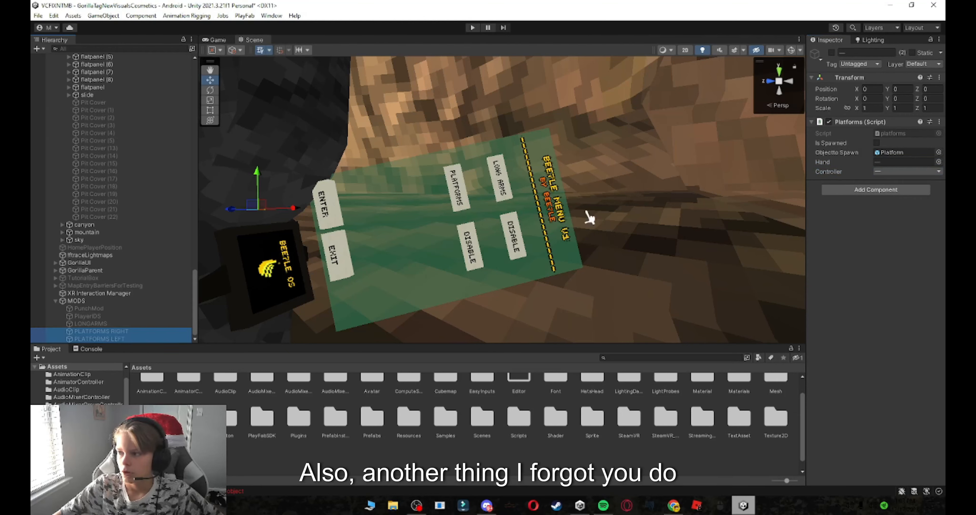
left_click(876, 143)
Step: Remove LONGARMS from the Objects To Enable of the menu's PLATFORMS button
key("s")
right_click_drag(555, 136, 553, 192)
key("w")
key("s")
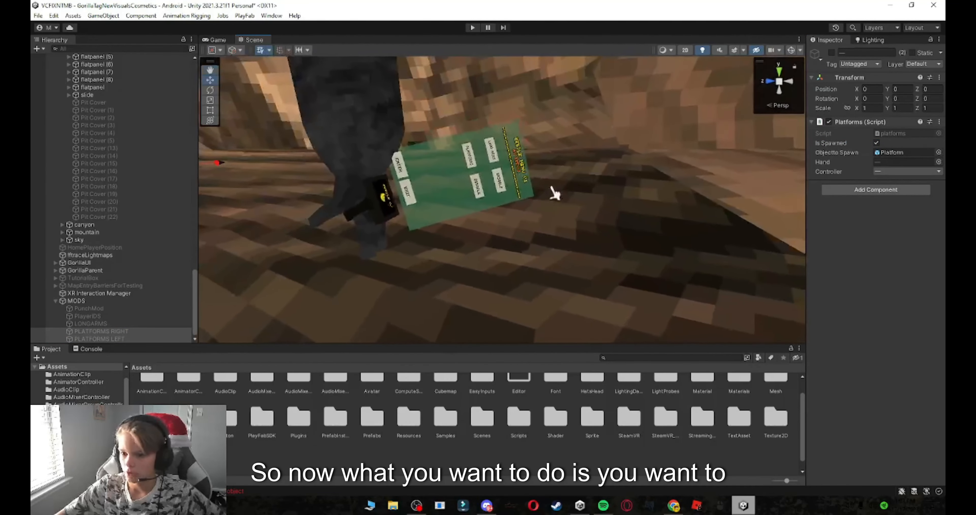
left_click(126, 331)
right_click_drag(428, 239, 453, 204)
key("w")
left_click(447, 199)
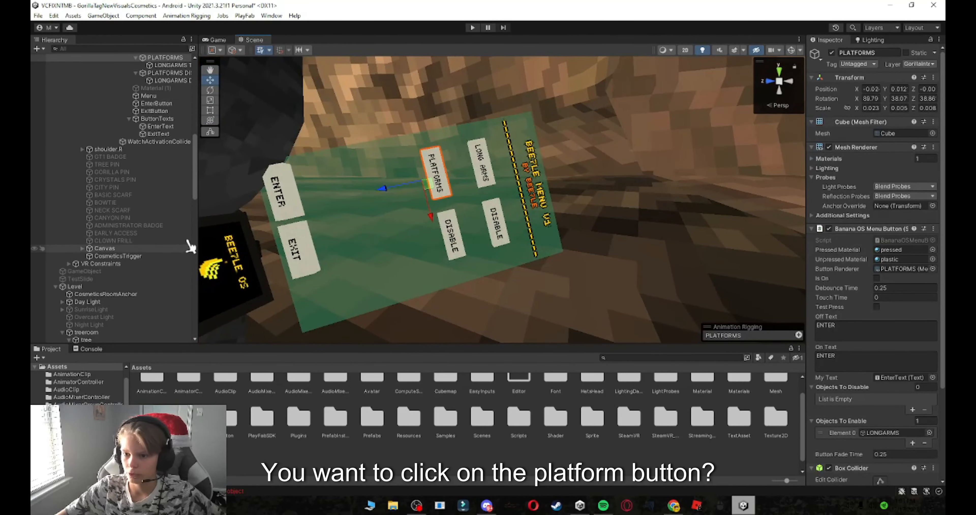
scroll(181, 295, "up", 3)
scroll(181, 295, "down", 5)
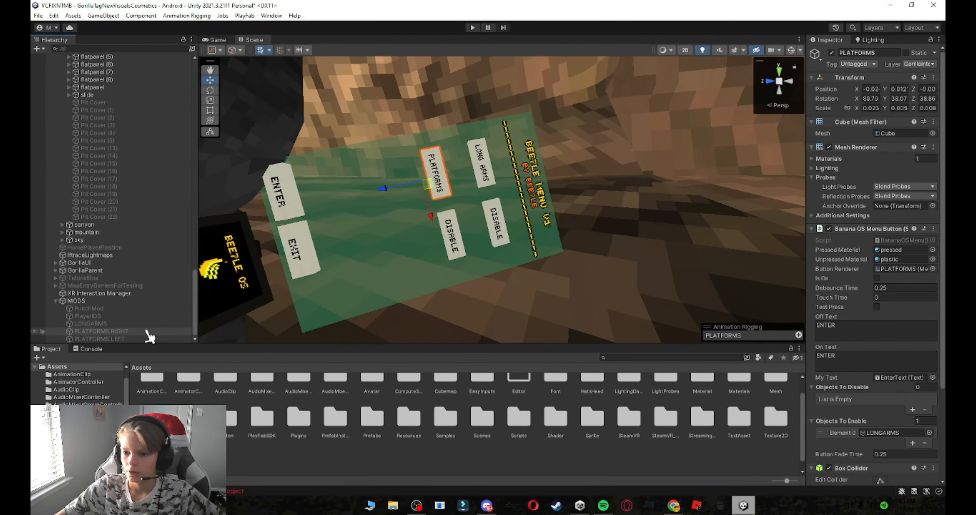
left_click(924, 443)
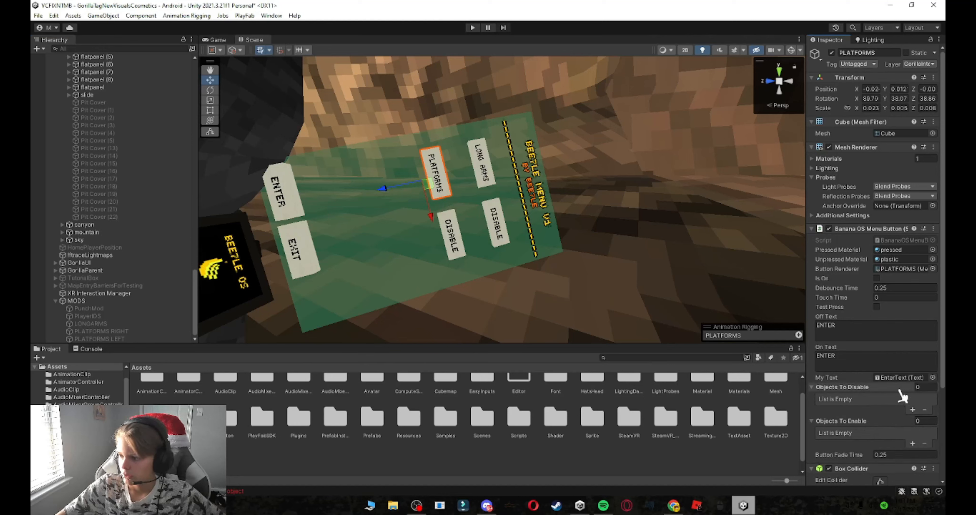
Step: Add PLATFORMS RIGHT and PLATFORMS LEFT from the MODS group to the PLATFORMS button's Objects To Enable
left_click_drag(111, 332, 855, 432)
left_click_drag(107, 340, 874, 432)
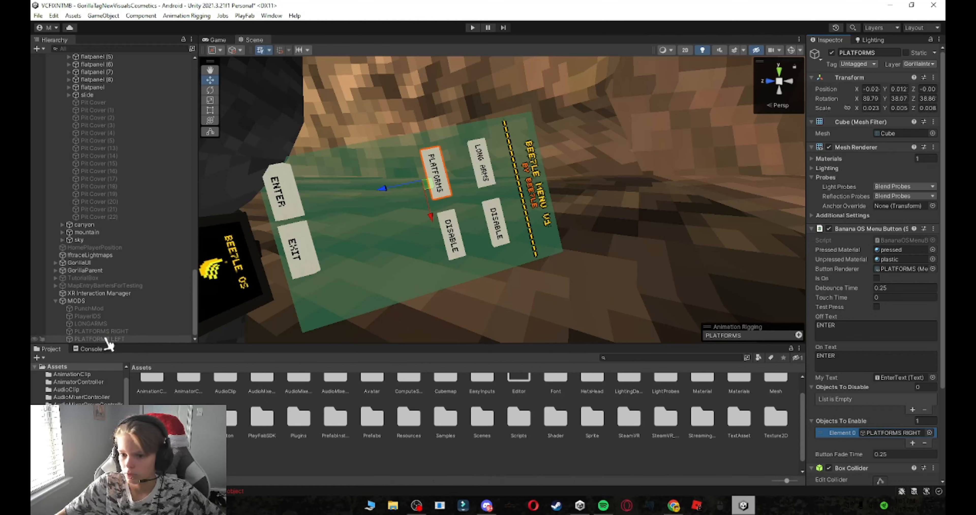
left_click_drag(107, 341, 871, 439)
Step: Add PLATFORMS RIGHT and PLATFORMS LEFT to the Objects To Disable of the PLATFORMS DISABLE button
left_click(460, 245)
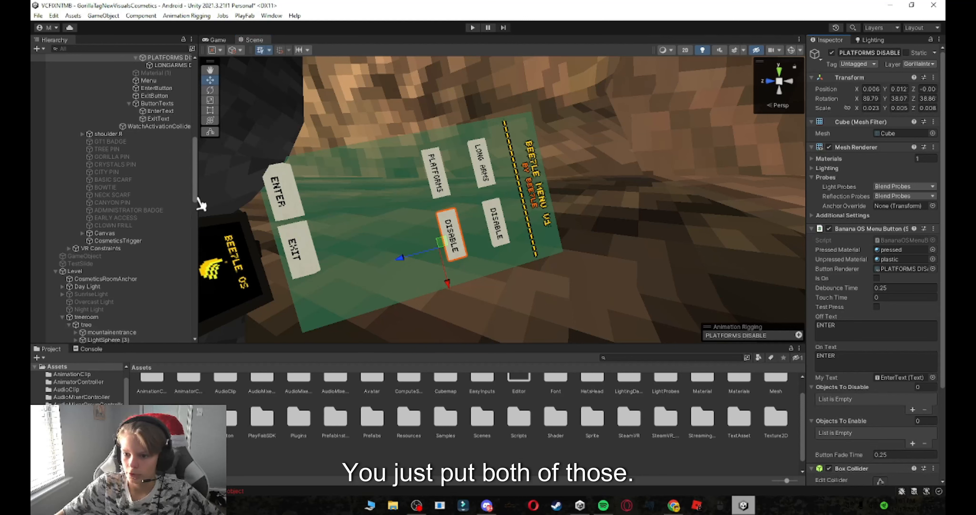
left_click_drag(194, 170, 871, 399)
left_click(122, 339)
left_click_drag(122, 341, 897, 388)
key("s")
right_click_drag(576, 210, 570, 311)
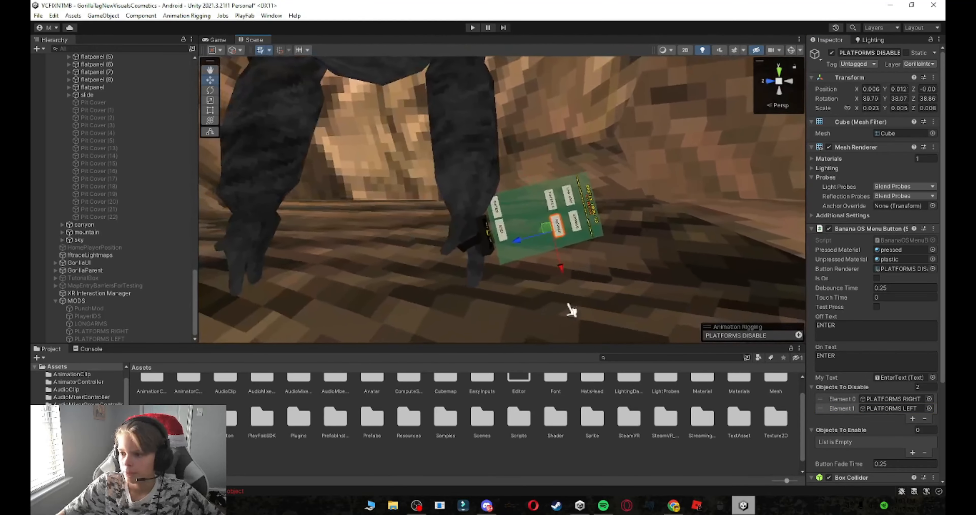
left_click(242, 458)
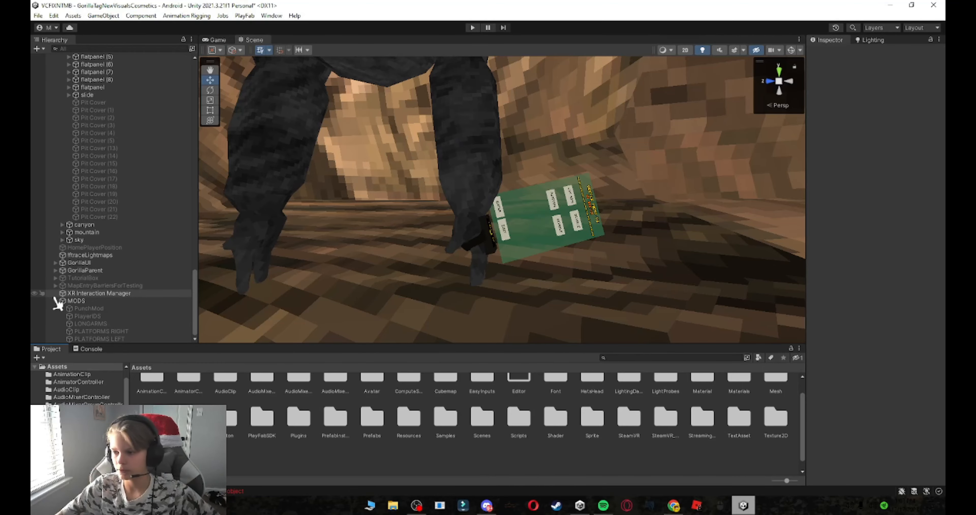
right_click_drag(492, 163, 505, 163)
scroll(450, 220, "down", 5)
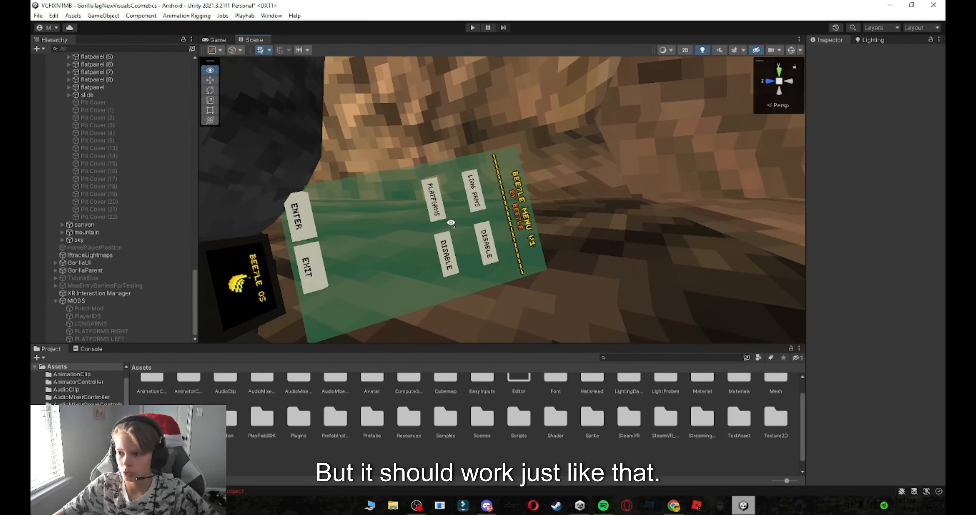
scroll(451, 221, "up", 4)
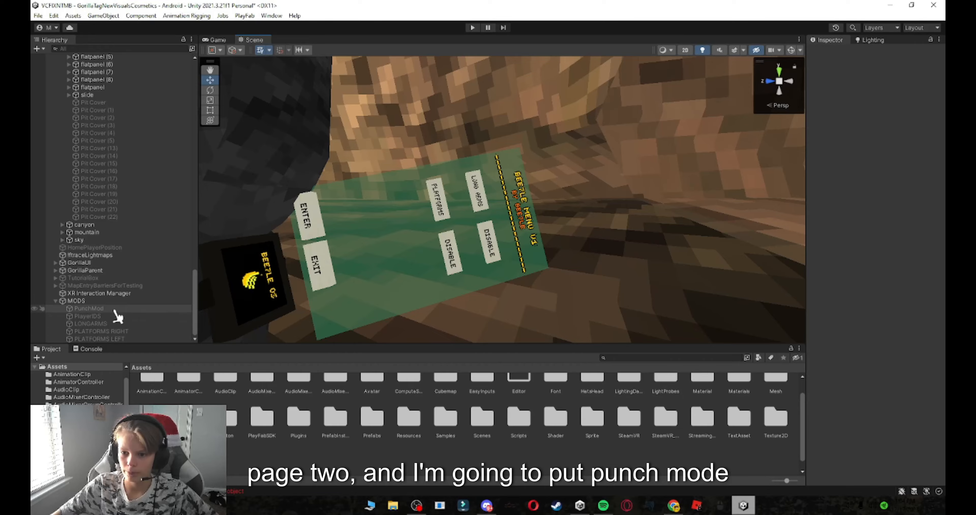
key("s")
right_click_drag(727, 193, 691, 189)
key("w")
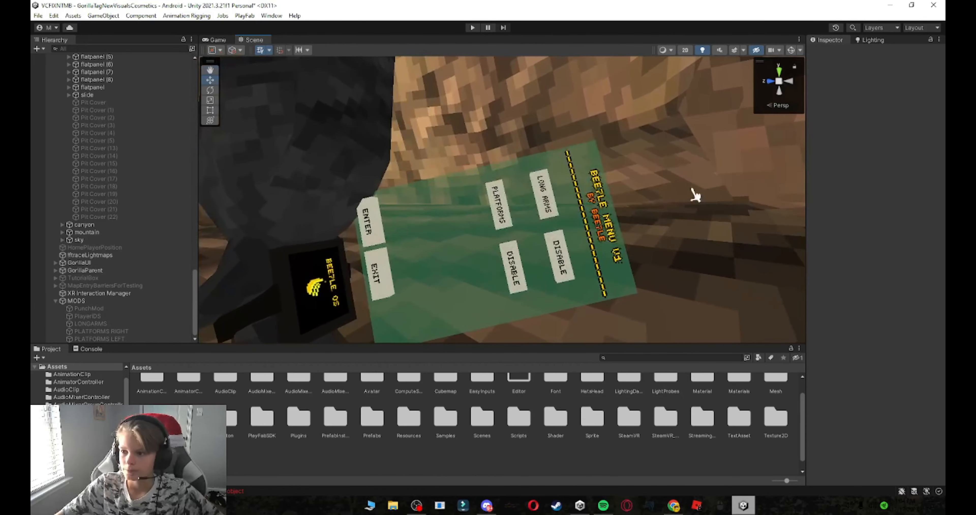
right_click_drag(550, 189, 536, 212)
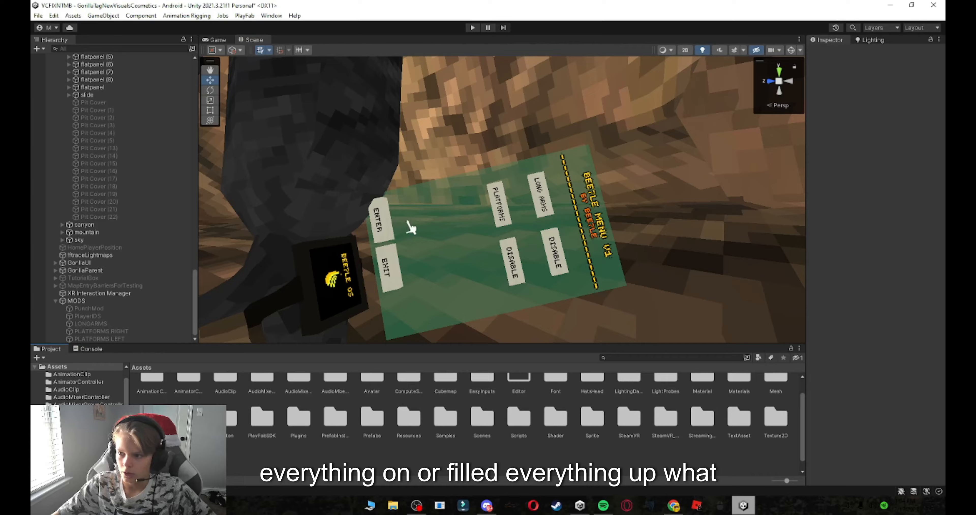
right_click_drag(525, 199, 457, 214)
key("w")
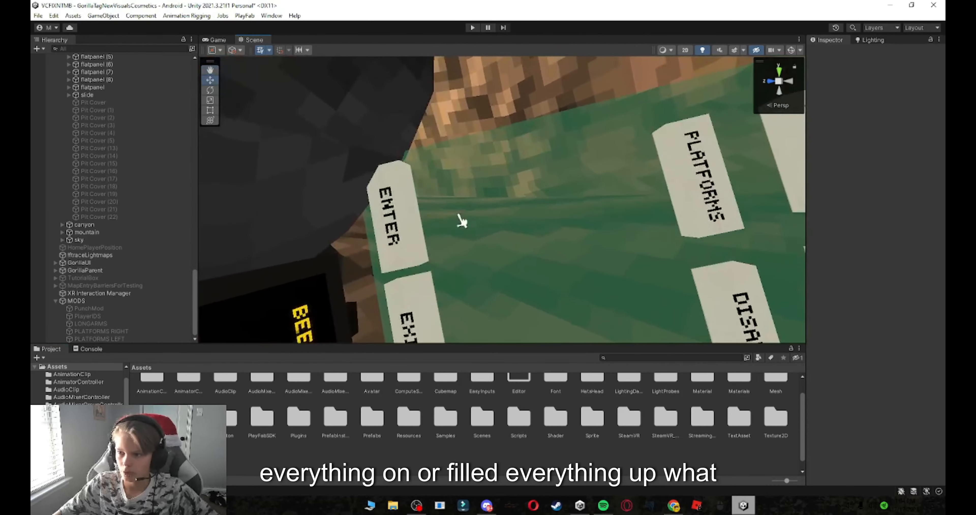
left_click(462, 220)
scroll(461, 220, "down", 5)
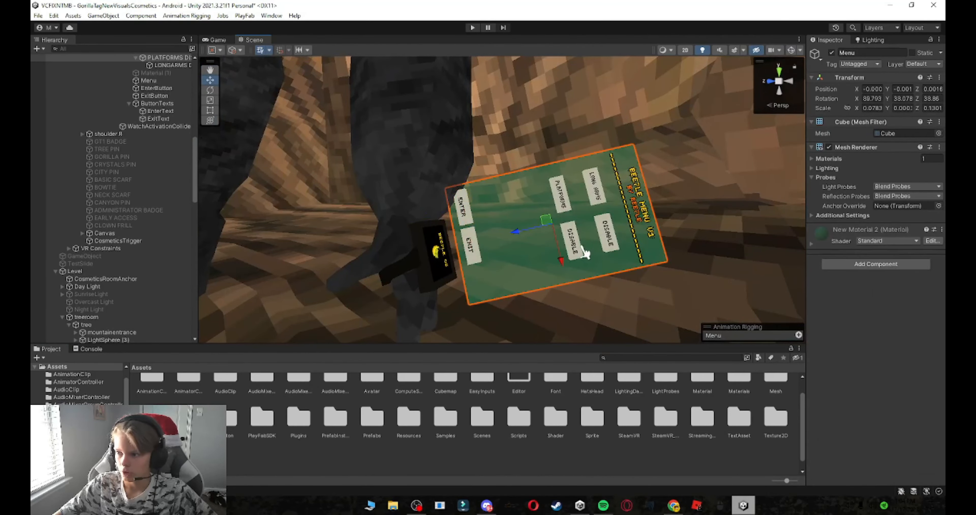
Step: Duplicate the PLATFORMS DISABLE button, place the copy beside the EXIT button, and rename it PAGE 2
key("f")
left_click(463, 274)
key("ctrl+d")
left_click_drag(458, 280, 339, 329)
left_click(870, 53)
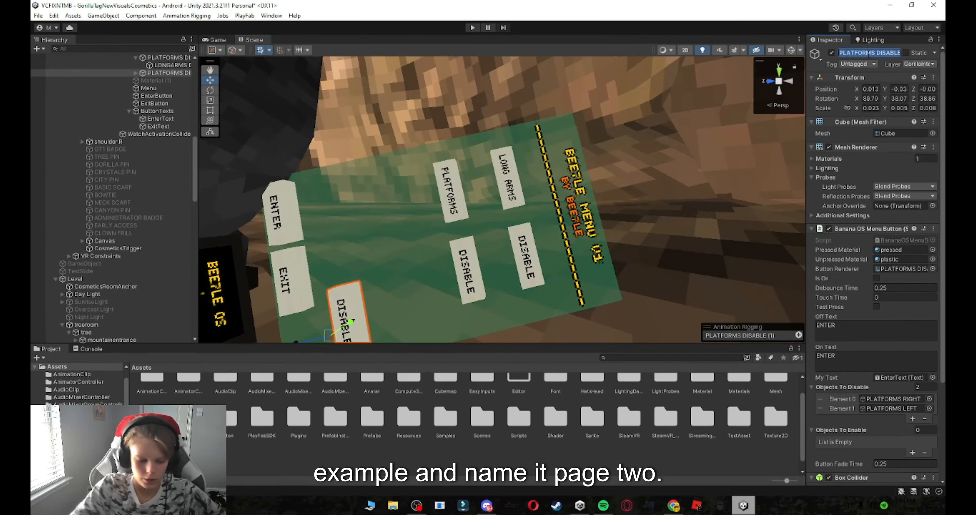
type("PAGE 2")
left_click(575, 453)
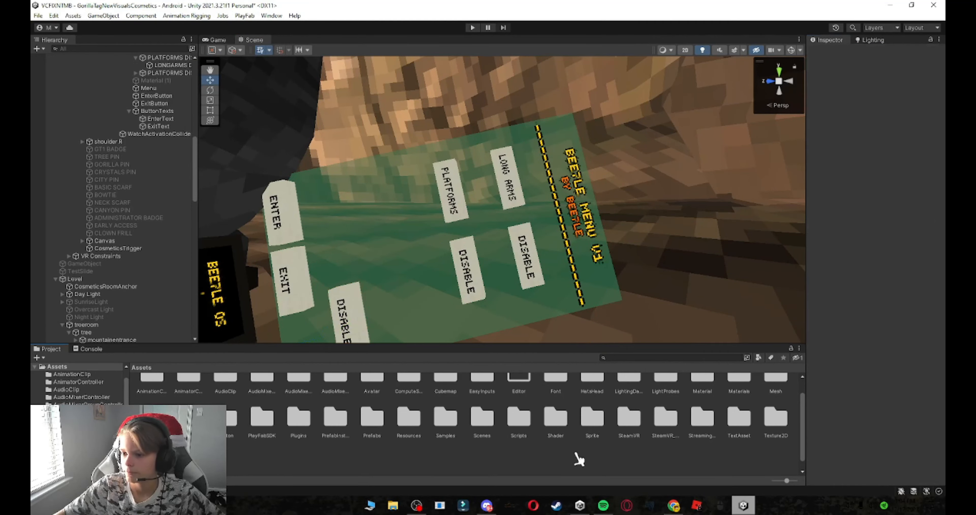
Step: Change the label text inside the PAGE 2 button to PAGE 2
scroll(460, 201, "down", 5)
left_click(435, 262)
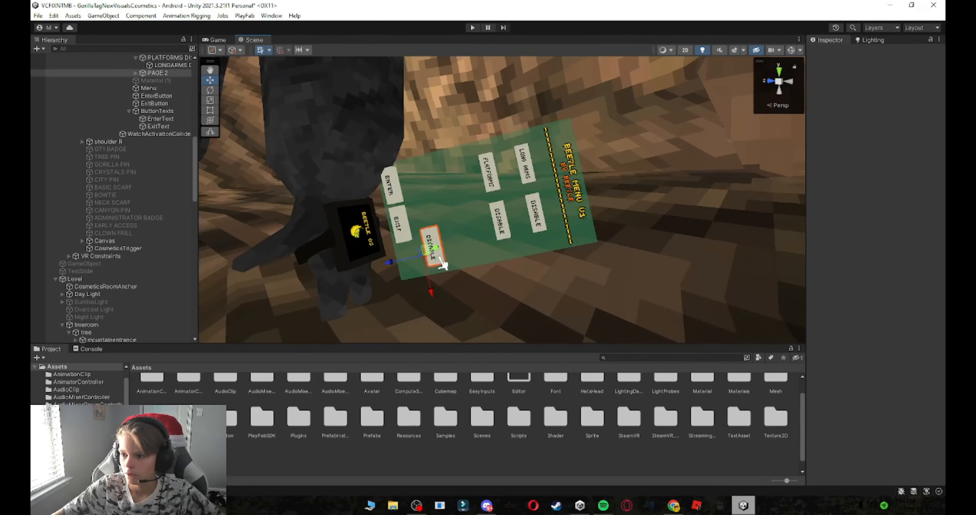
left_click(135, 72)
left_click(171, 80)
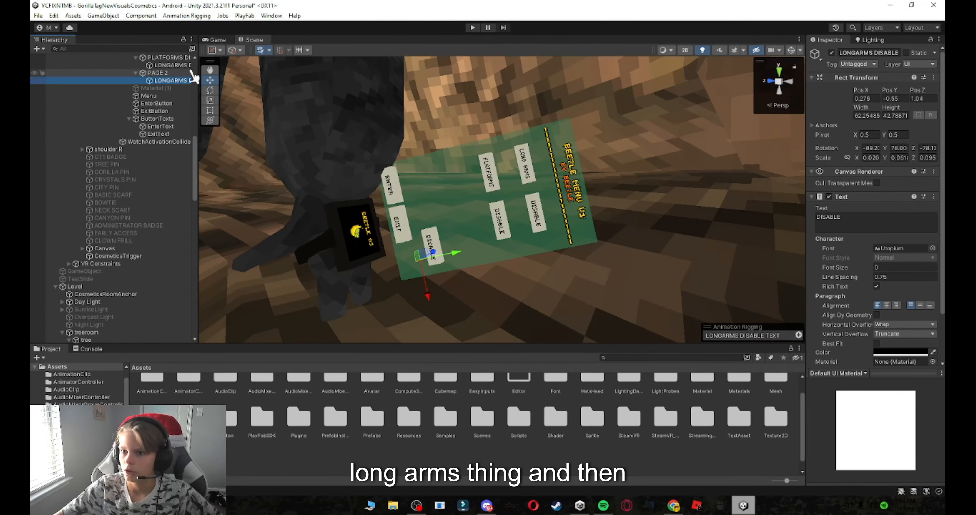
left_click(858, 221)
left_click_drag(859, 221, 791, 218)
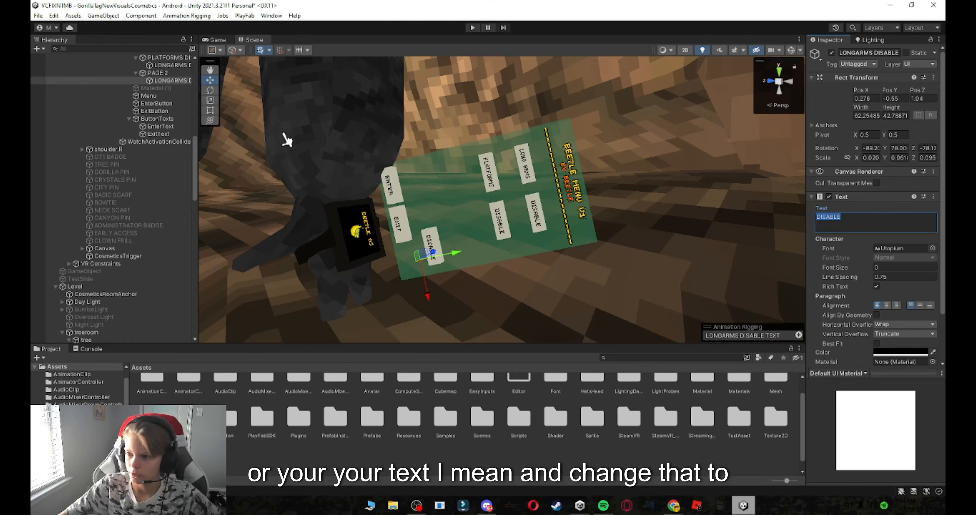
type("PA")
type("GE 2")
Step: Shrink the PAGE 2 button and shift it farther from the EXIT button on the menu board
left_click(158, 73)
left_click_drag(384, 262, 407, 258)
middle_click_drag(470, 243, 487, 244)
Step: Clear all entries from the PAGE 2 button's Objects To Disable
left_click(932, 394)
left_click(935, 232)
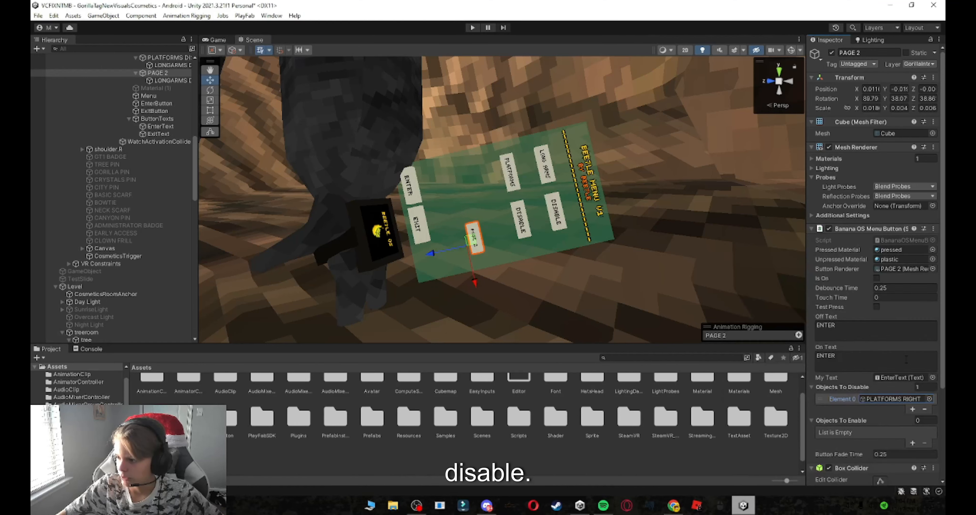
left_click(924, 409)
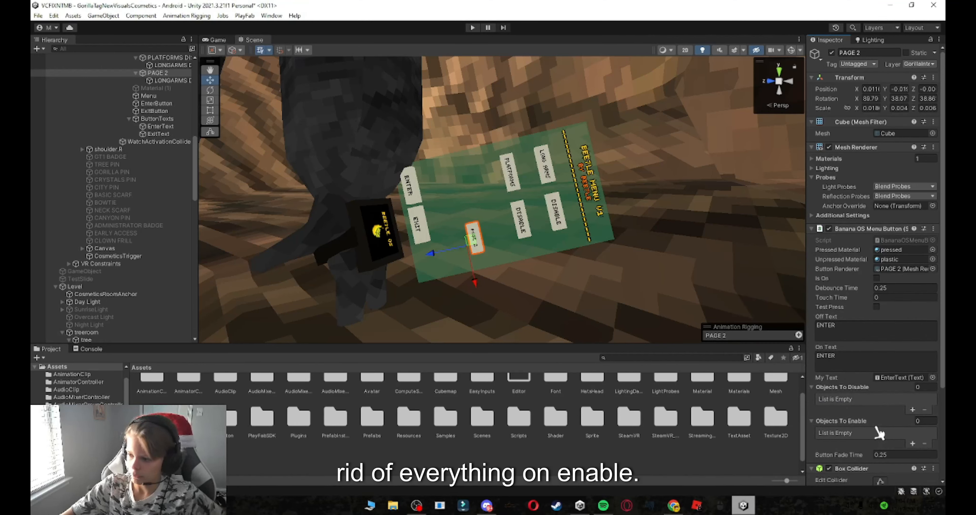
Step: Duplicate the MODS PAGE 1 object under the WatchMenu anchor and rename the copy MODS PAGE 2
scroll(167, 150, "down", 2)
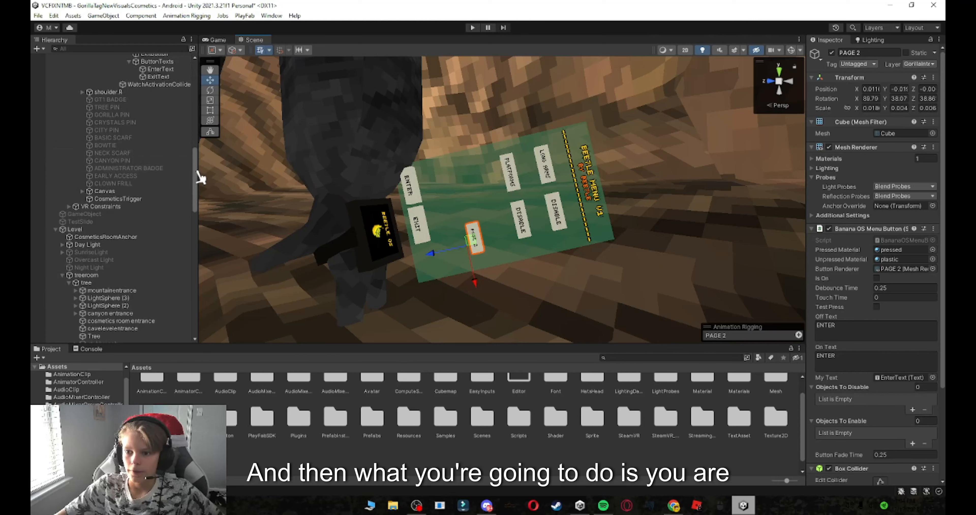
left_click_drag(195, 170, 192, 123)
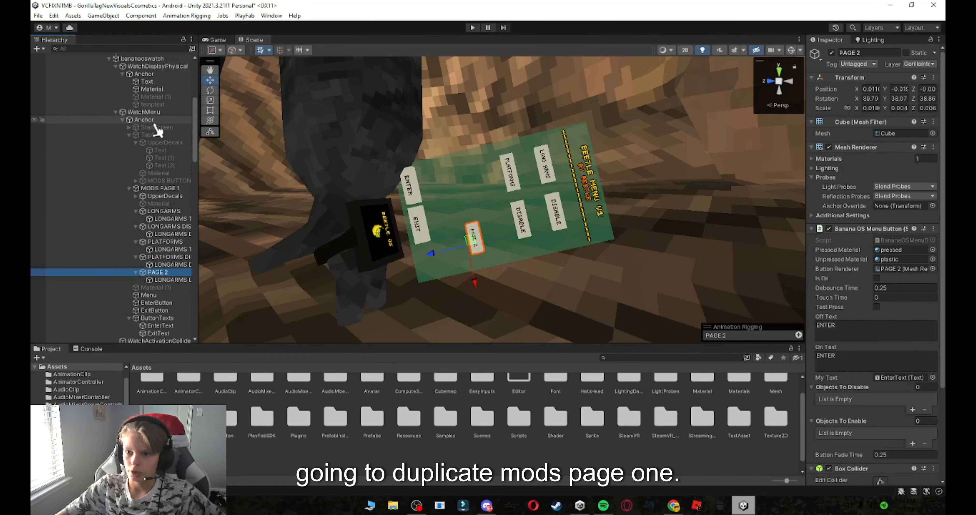
left_click(130, 135)
left_click(170, 143)
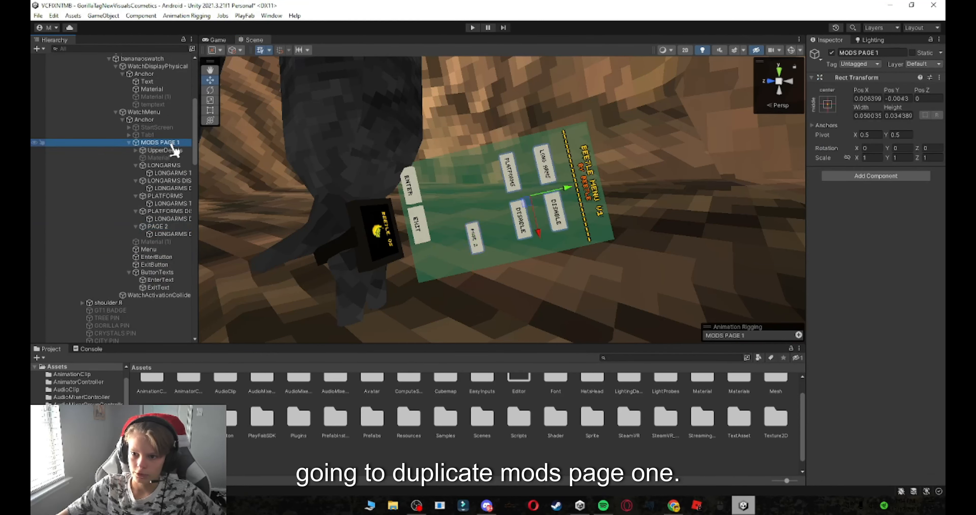
key("ctrl+d")
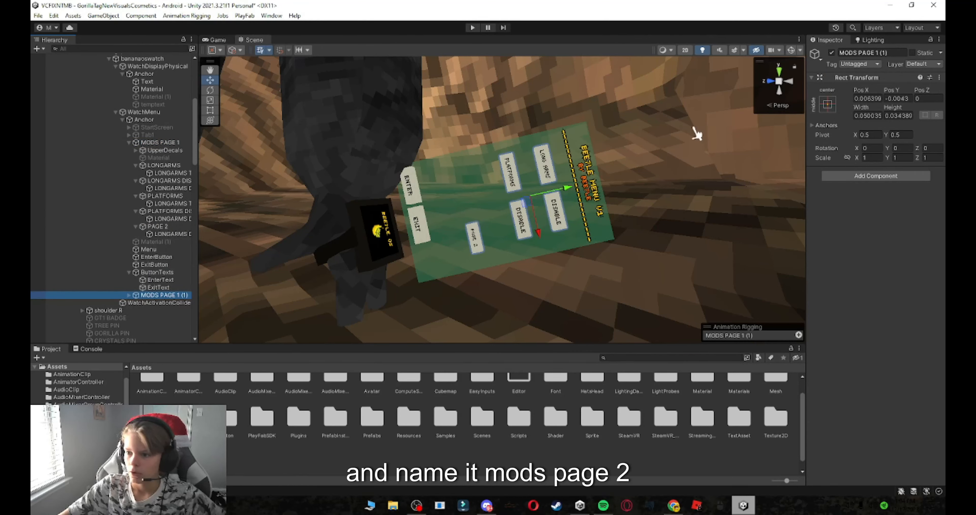
left_click(876, 53)
type("2")
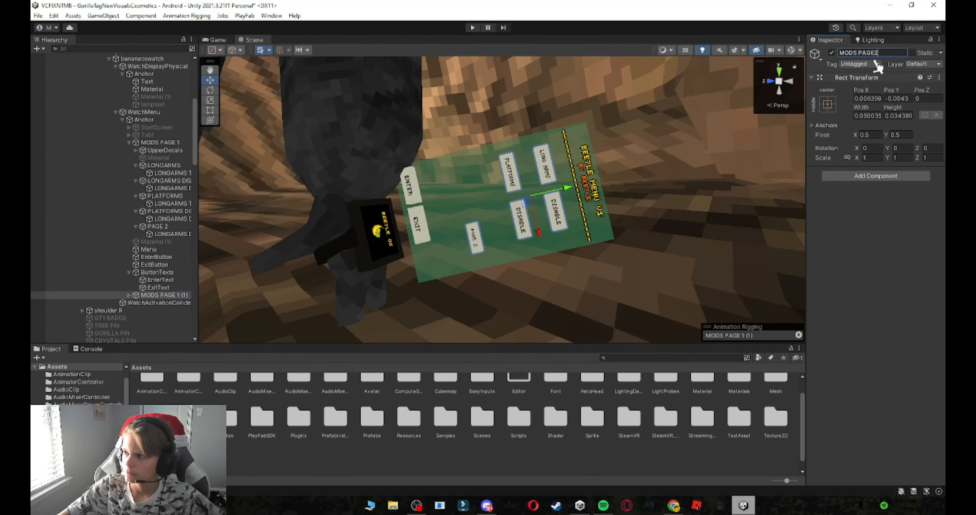
key("Return")
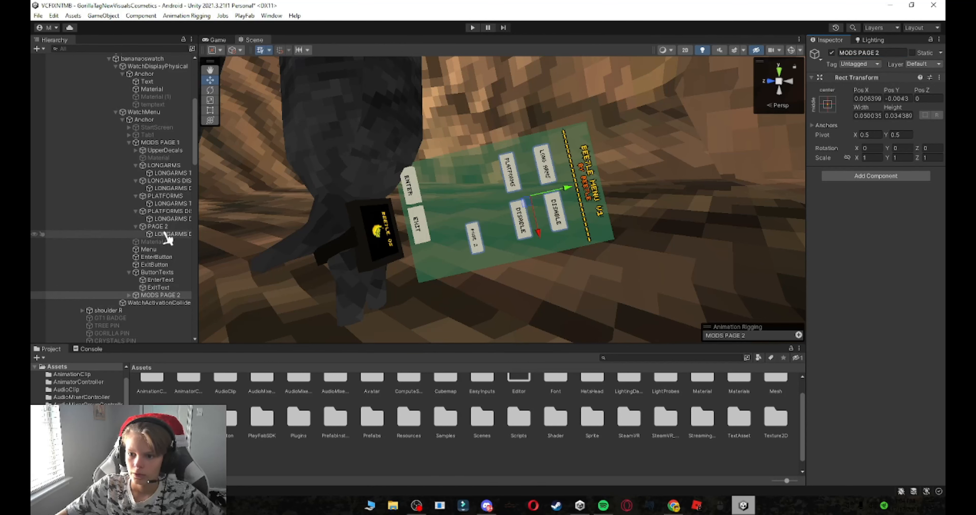
Step: Rename the PAGE 2 button object as PAGE 2 BNUTON
left_click(157, 226)
left_click(868, 53)
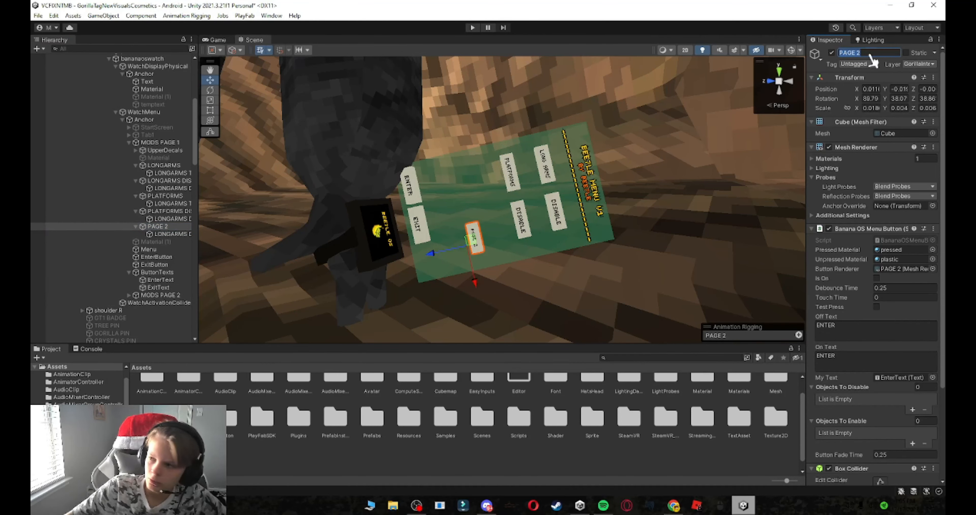
type("BNUTO")
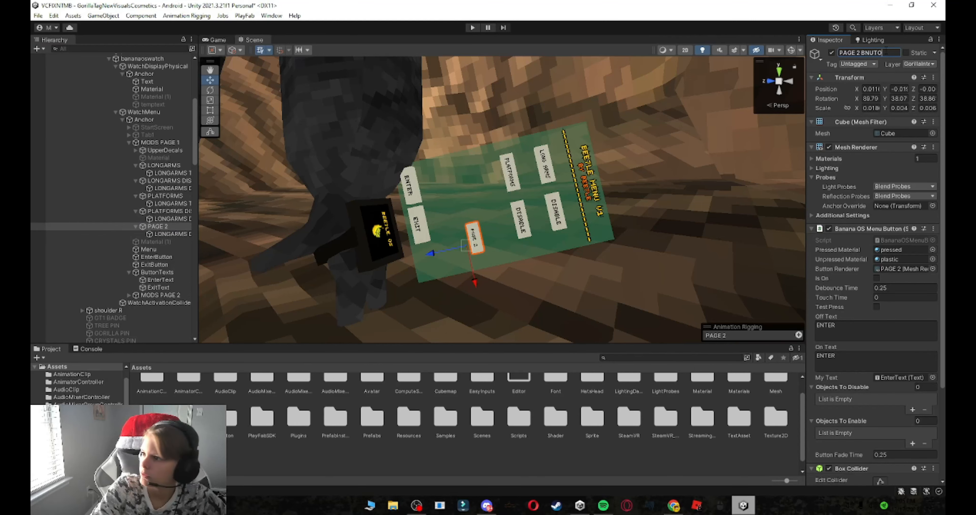
type("N")
key("Return")
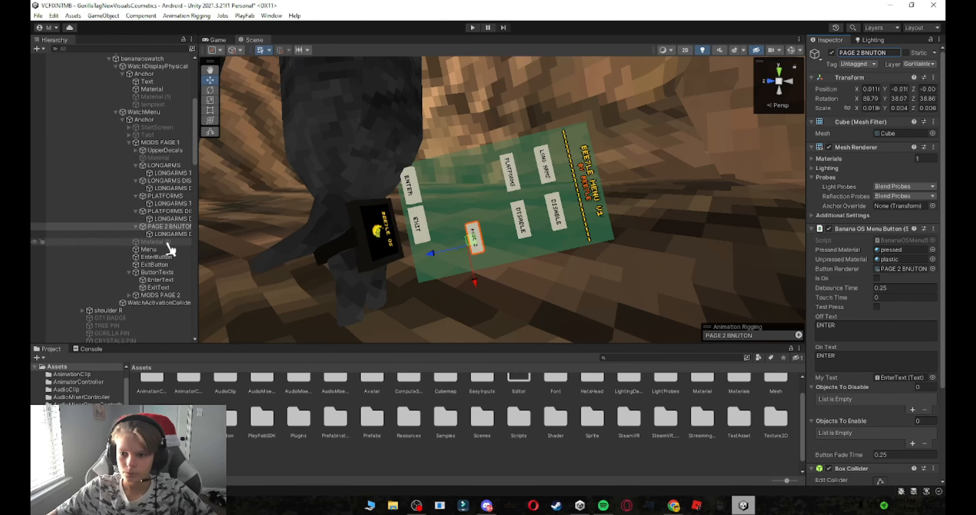
Step: Reorder MODS PAGE 2 so it sits directly below MODS PAGE 1 in the object hierarchy
double_click(162, 295)
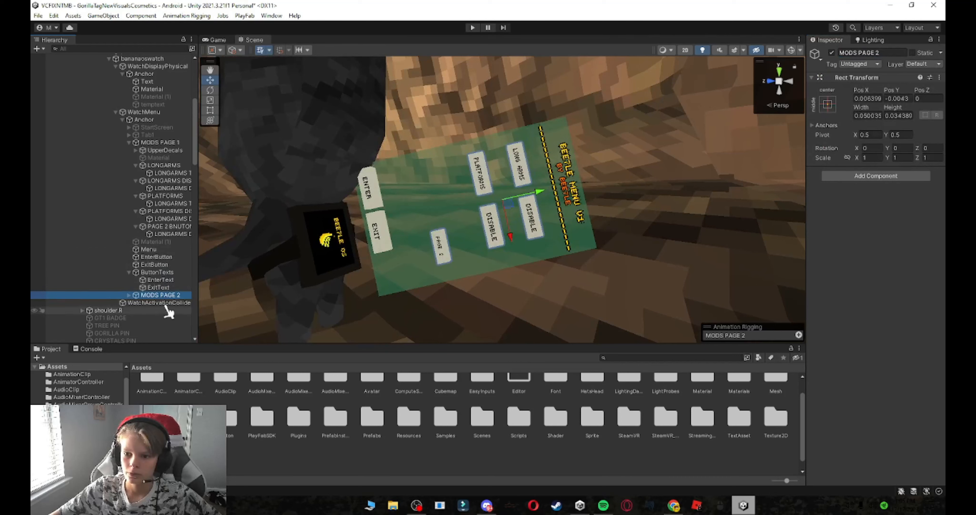
left_click_drag(164, 295, 151, 245)
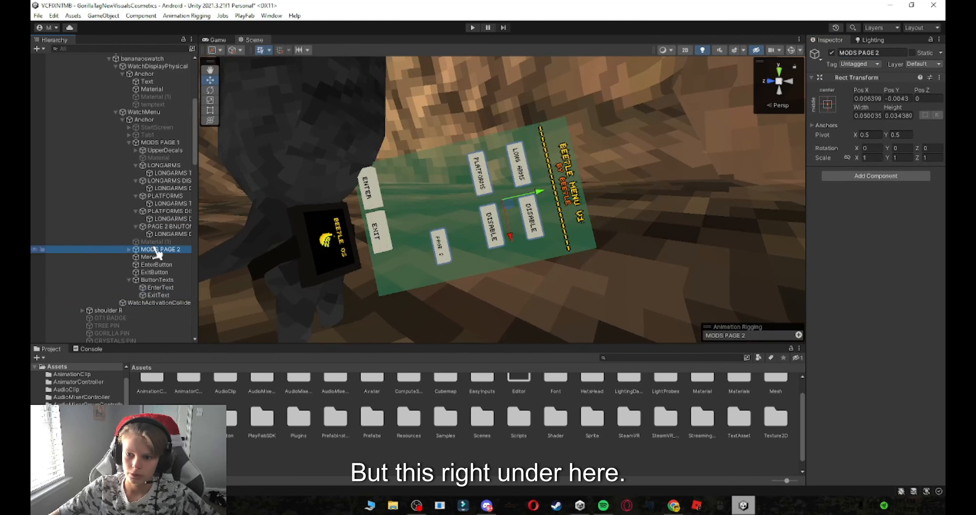
left_click(129, 142)
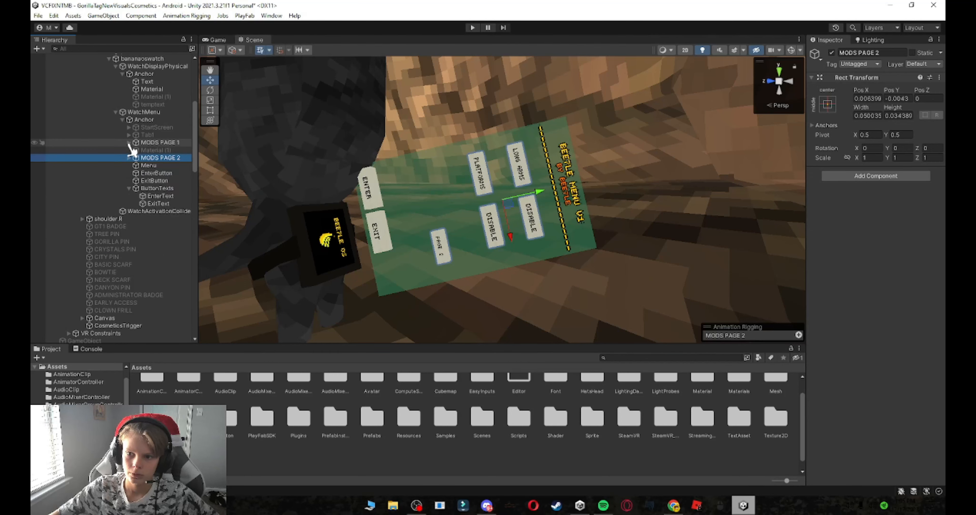
left_click_drag(165, 161, 163, 148)
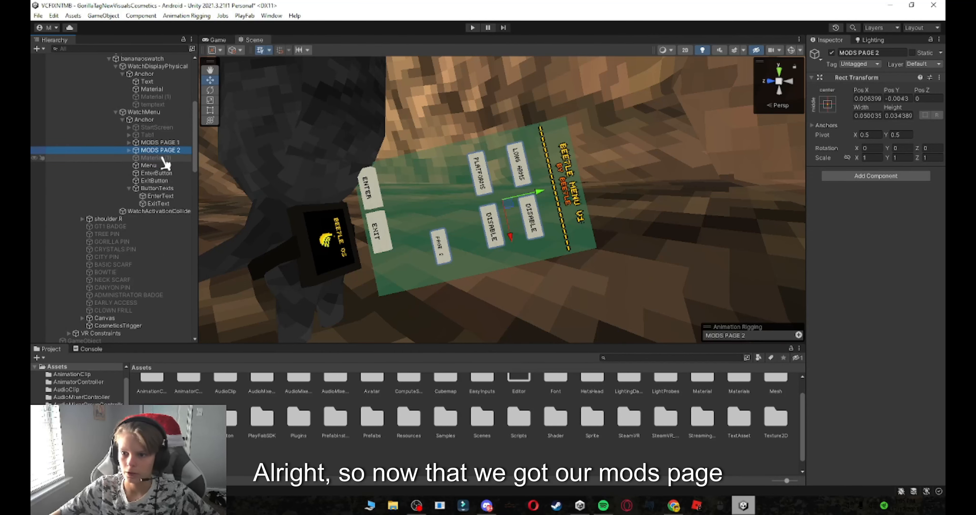